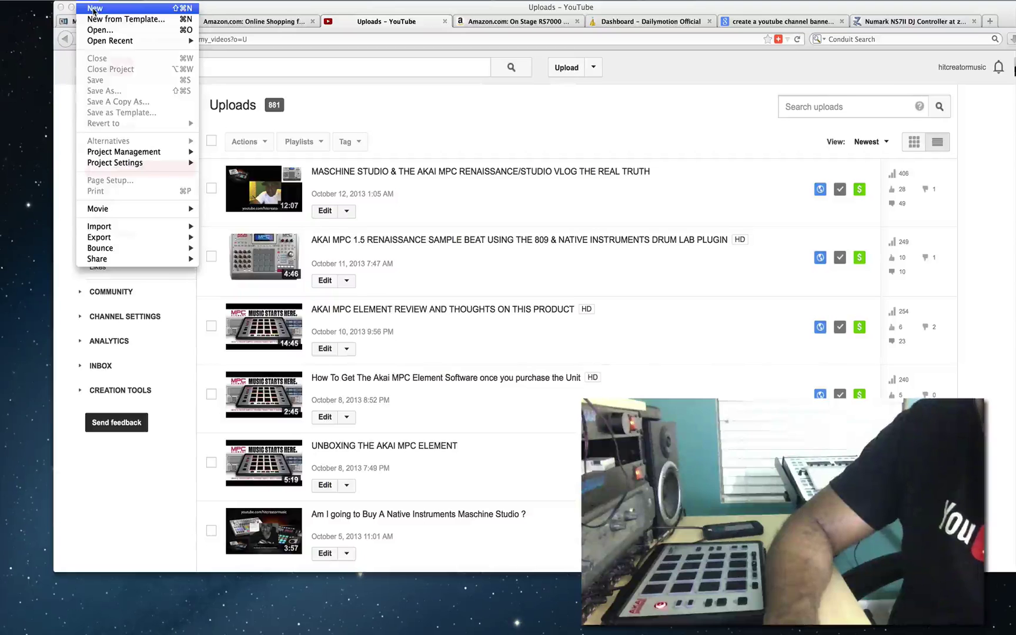
- Create a new project with one software instrument track
left_click(232, 155)
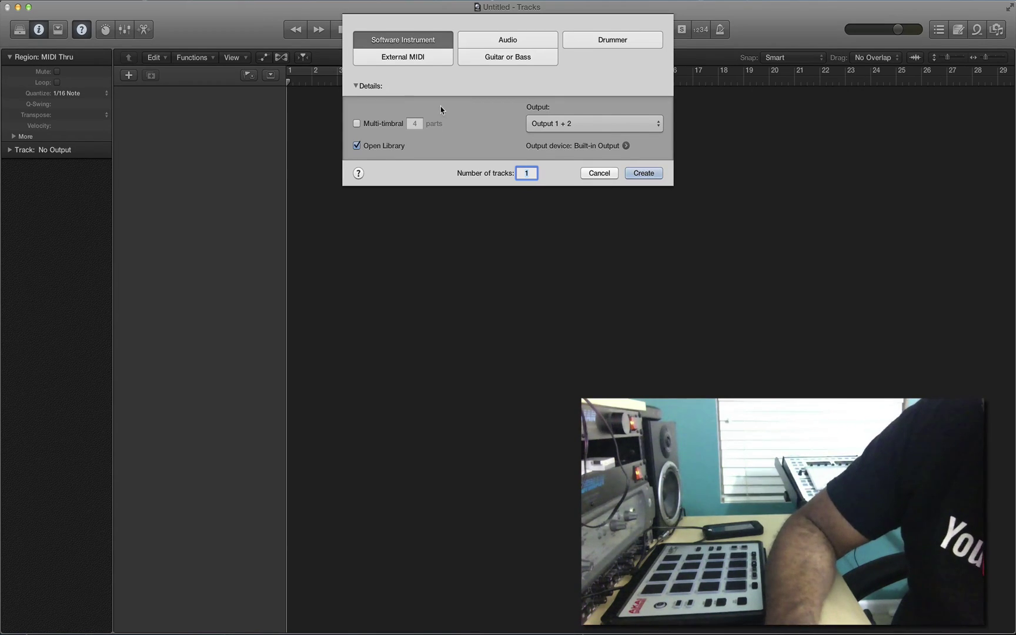
left_click(435, 43)
left_click(641, 173)
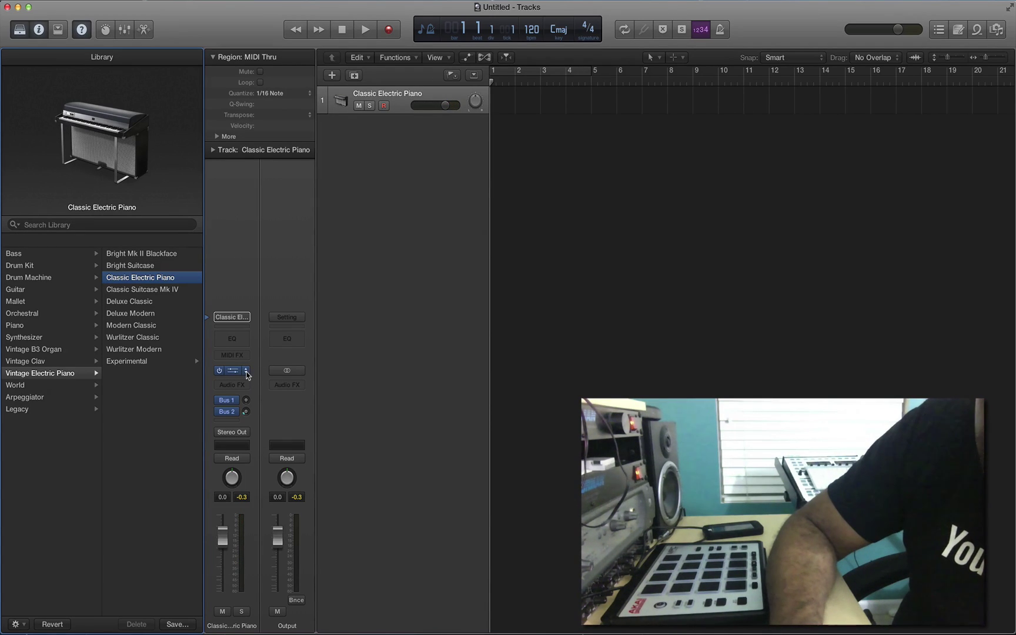
left_click(246, 371)
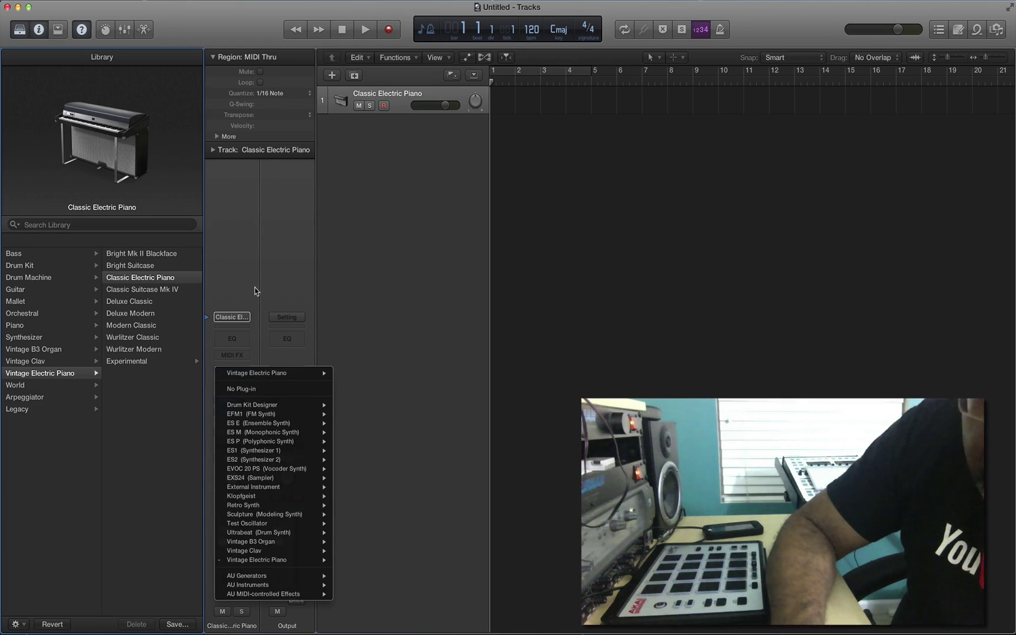
left_click(231, 278)
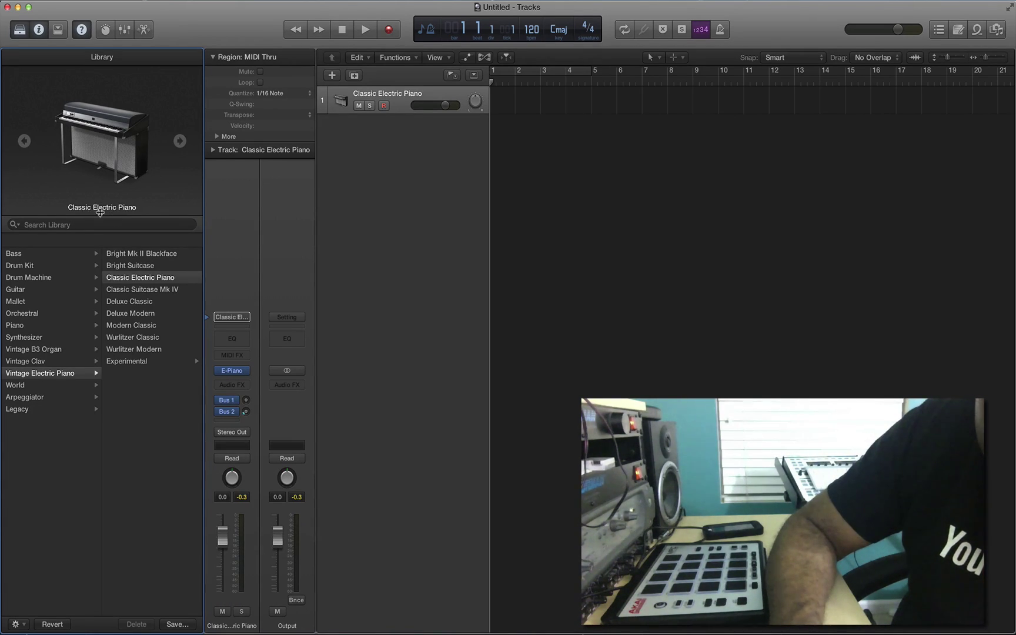
left_click(249, 320)
left_click(249, 287)
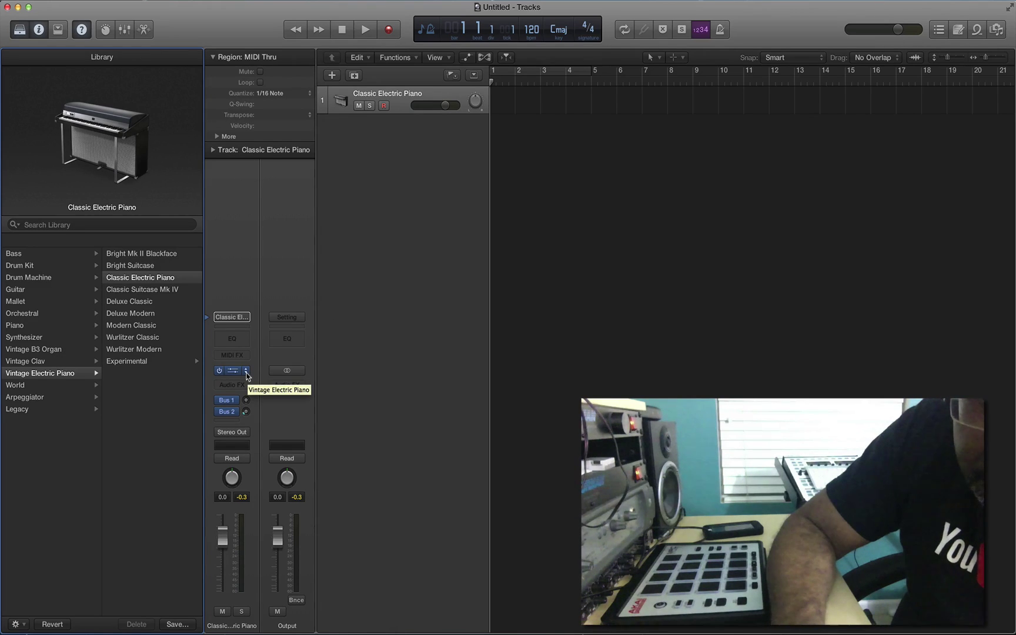
- Replace the track's electric piano instrument with the Akai MPC Essentials AU plug-in and reposition its window
left_click(246, 371)
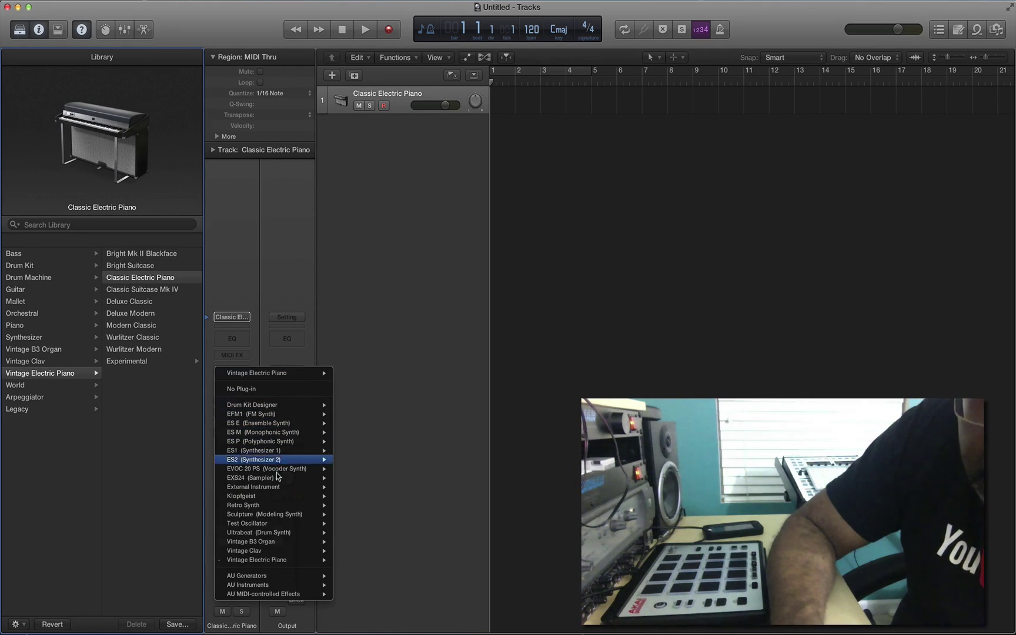
mouse_move(284, 585)
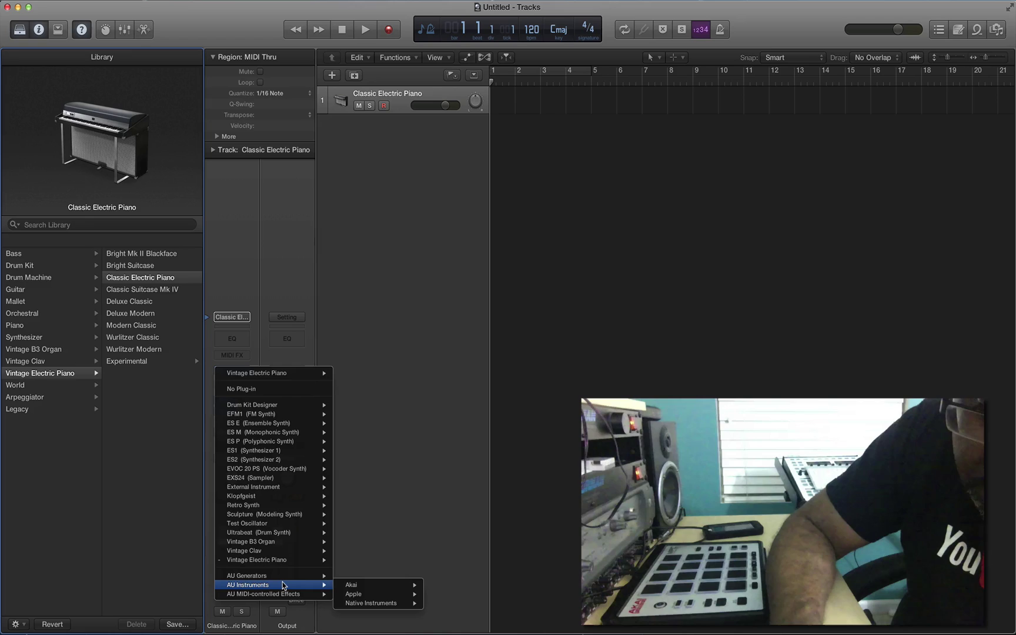
mouse_move(350, 584)
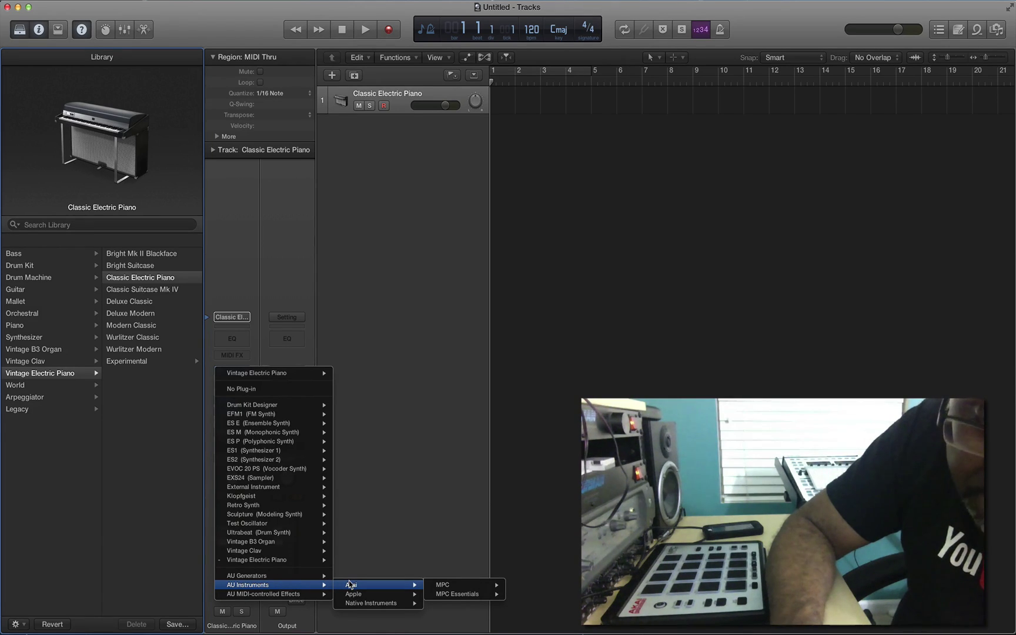
left_click(450, 595)
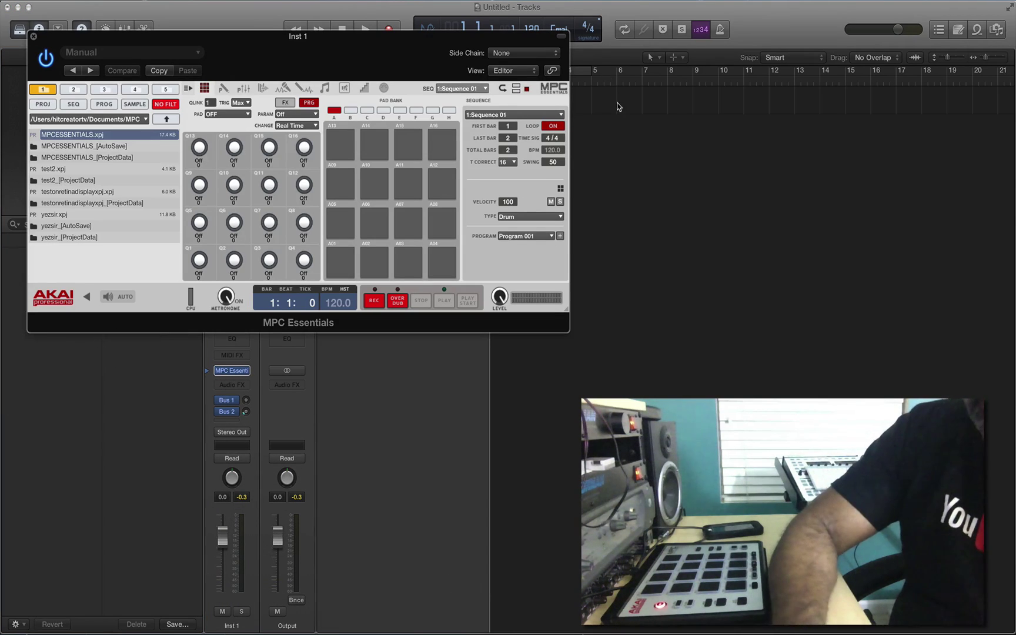
left_click_drag(375, 50, 402, 113)
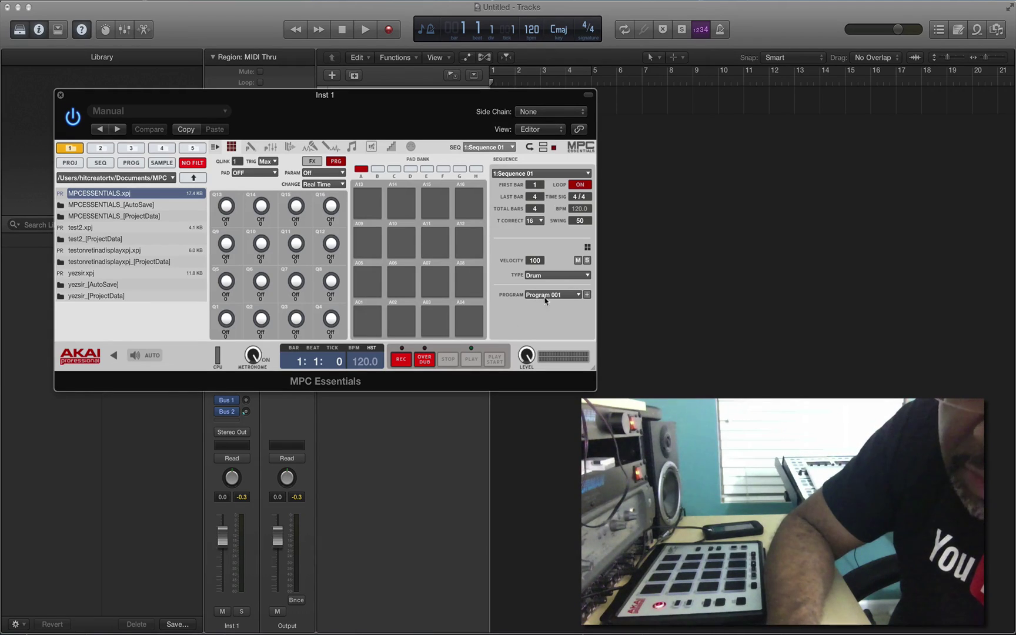
- Set the MPC Essentials program type to Plugin and load the AudioUnit instrument Kontakt 5 into it
left_click(586, 277)
left_click(570, 294)
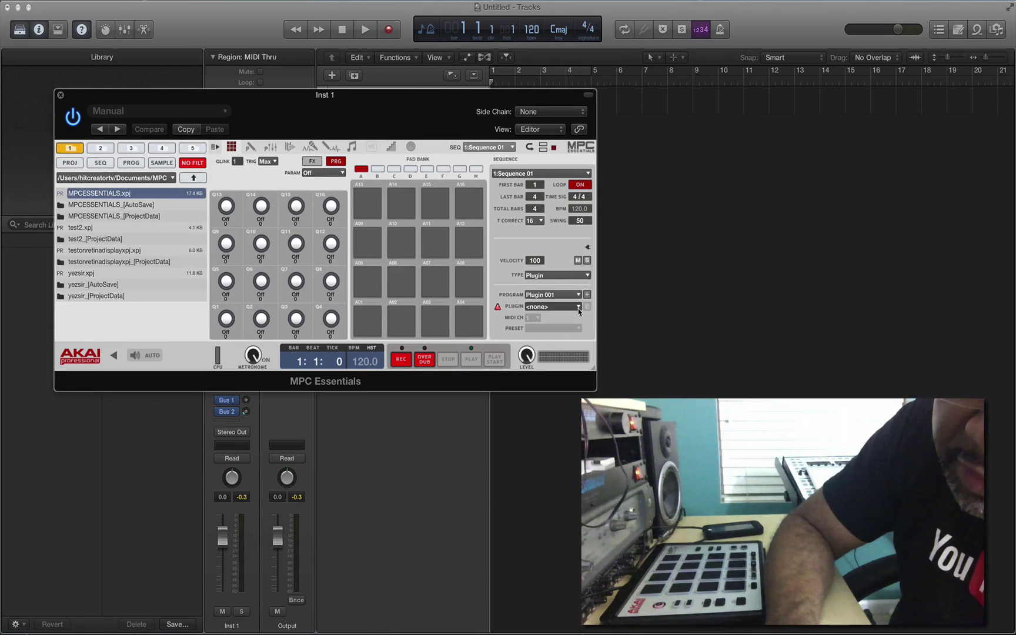
left_click(579, 306)
left_click(586, 258)
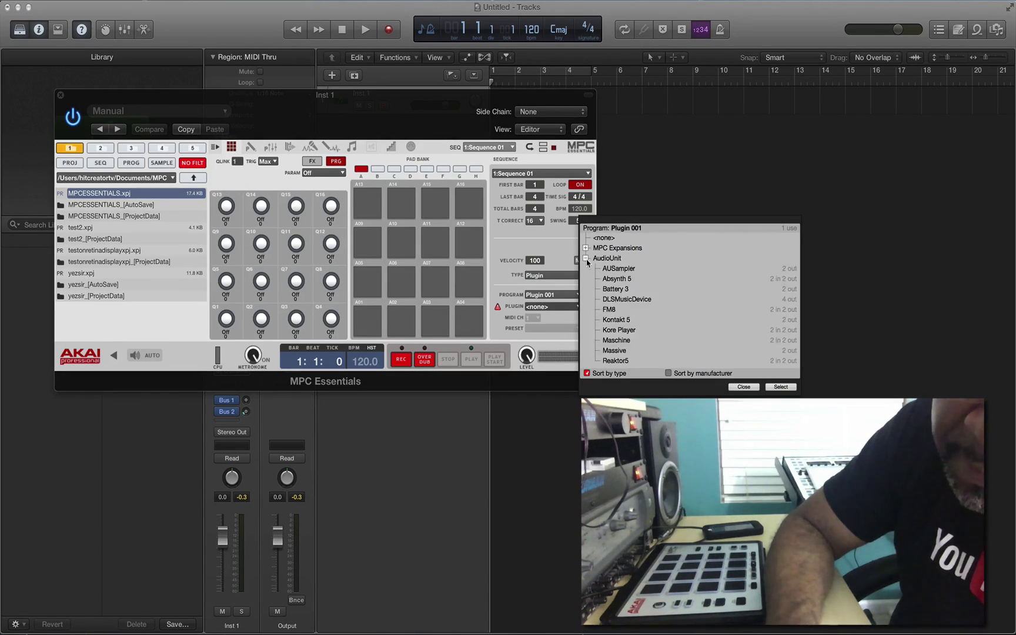
double_click(618, 319)
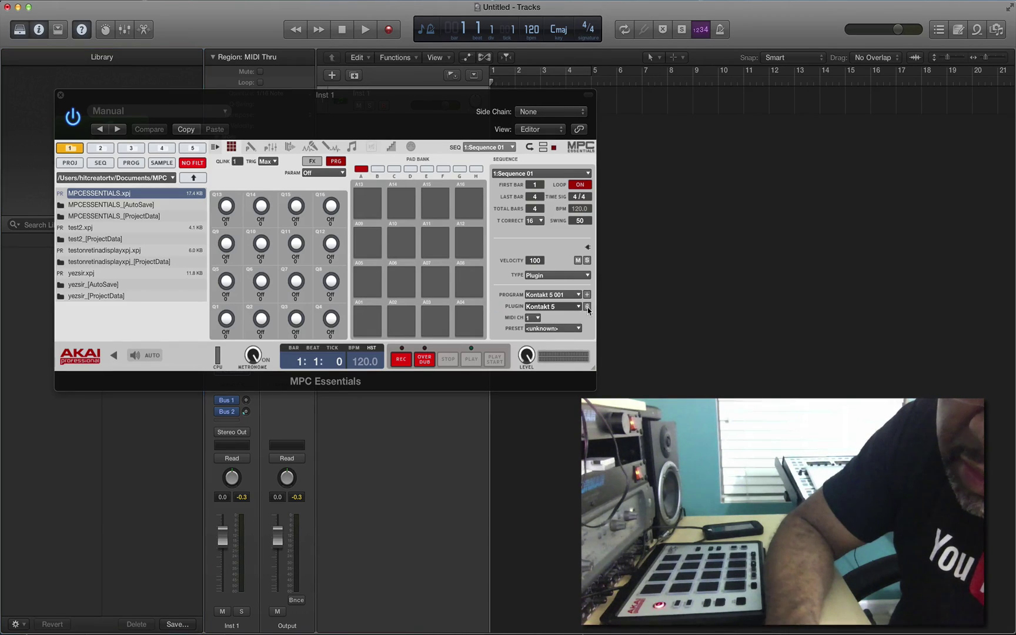
- Load the Drum Lab instrument in Kontakt 5, audition its snare, and close the Kontakt window
left_click(587, 307)
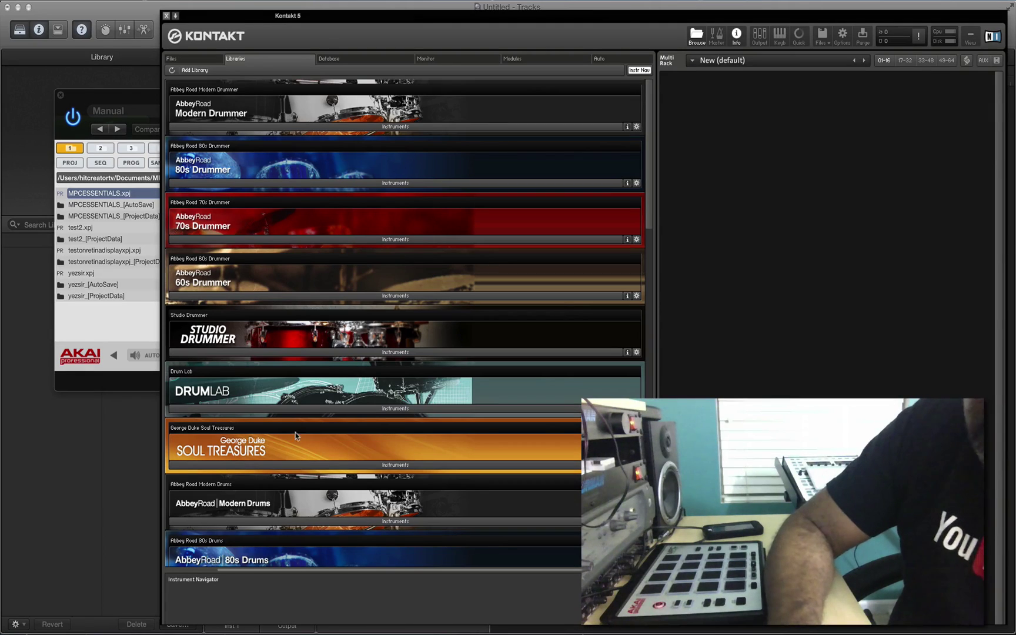
left_click(353, 409)
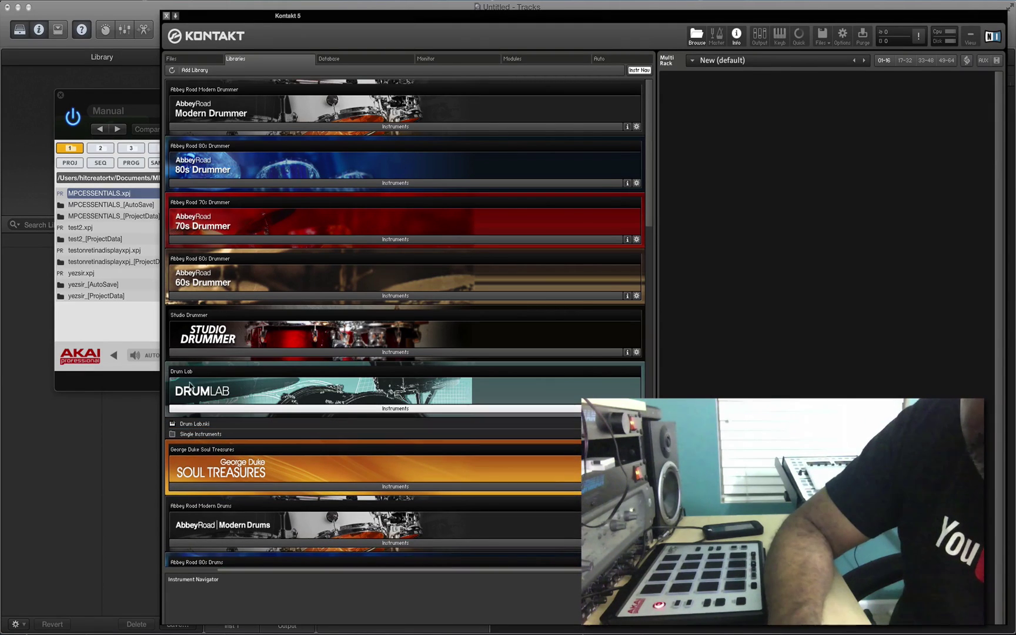
double_click(200, 424)
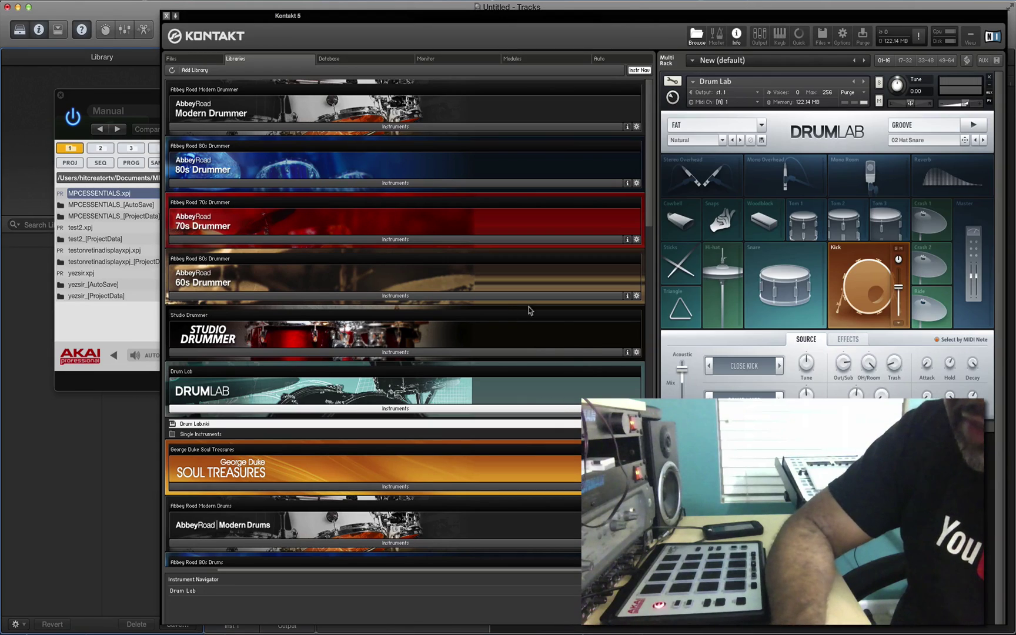
left_click(791, 298)
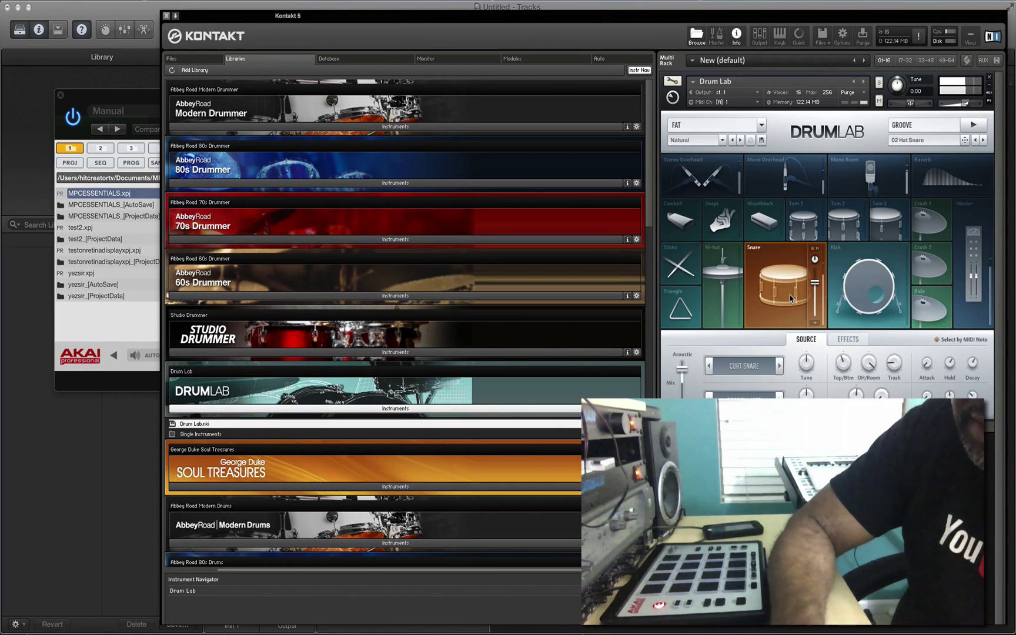
left_click(166, 15)
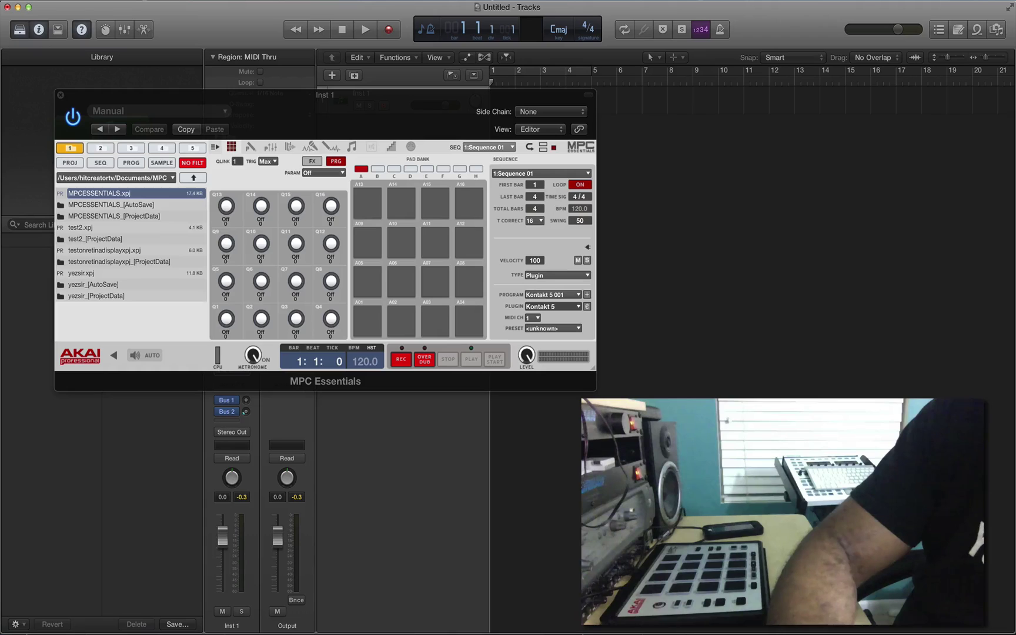
- Set the project tempo to 84 BPM and turn on cycle mode
type("84")
key("Return")
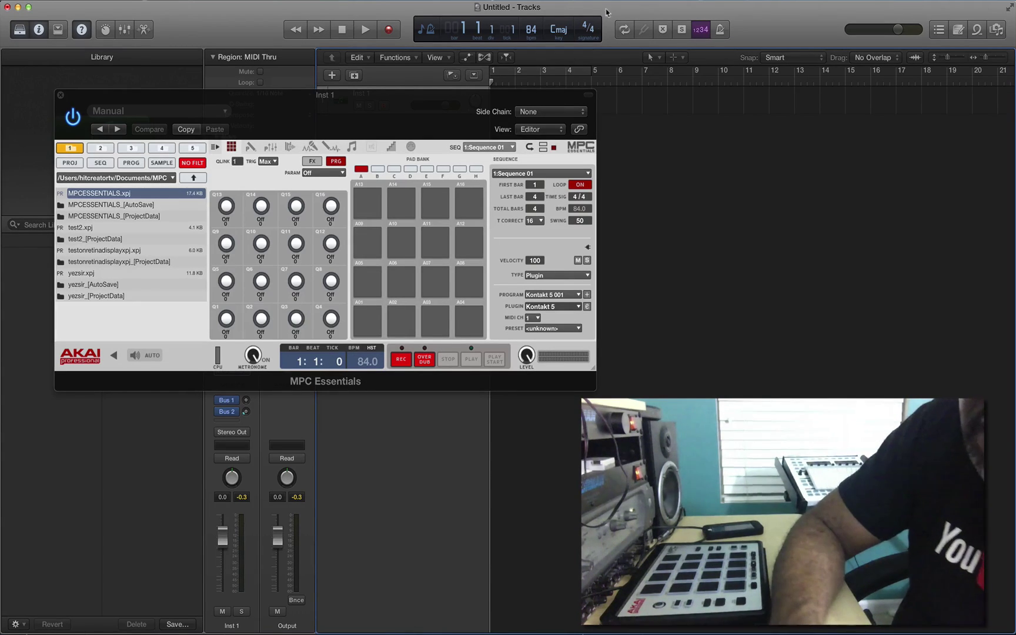
left_click(625, 33)
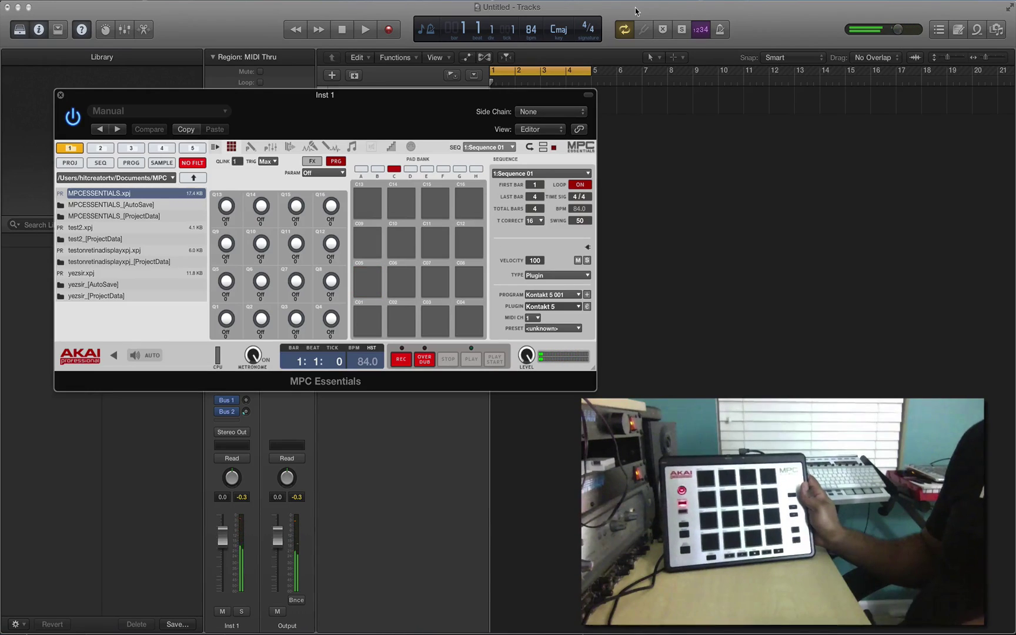
- Record a drum pattern from the pads on the first track, play it back and stop playback
key("XF86AudioLowerVolume")
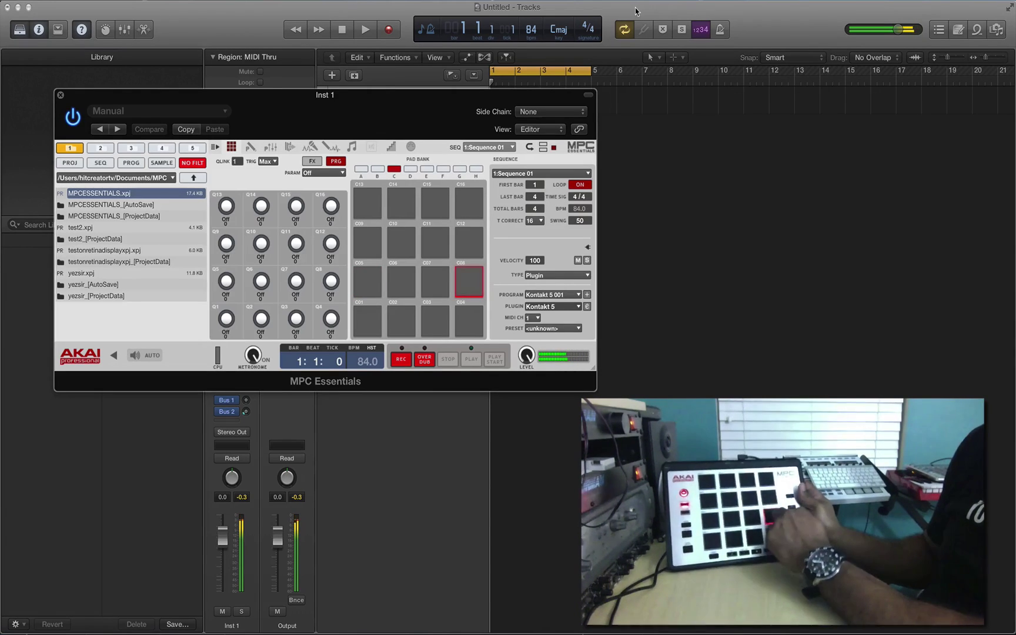
left_click_drag(316, 100, 410, 186)
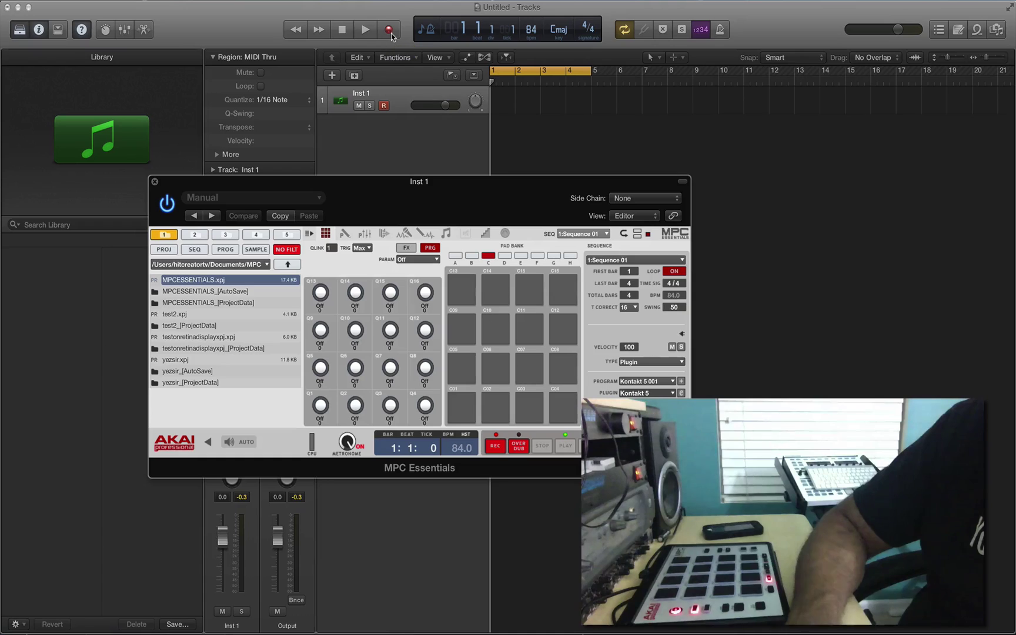
left_click(391, 35)
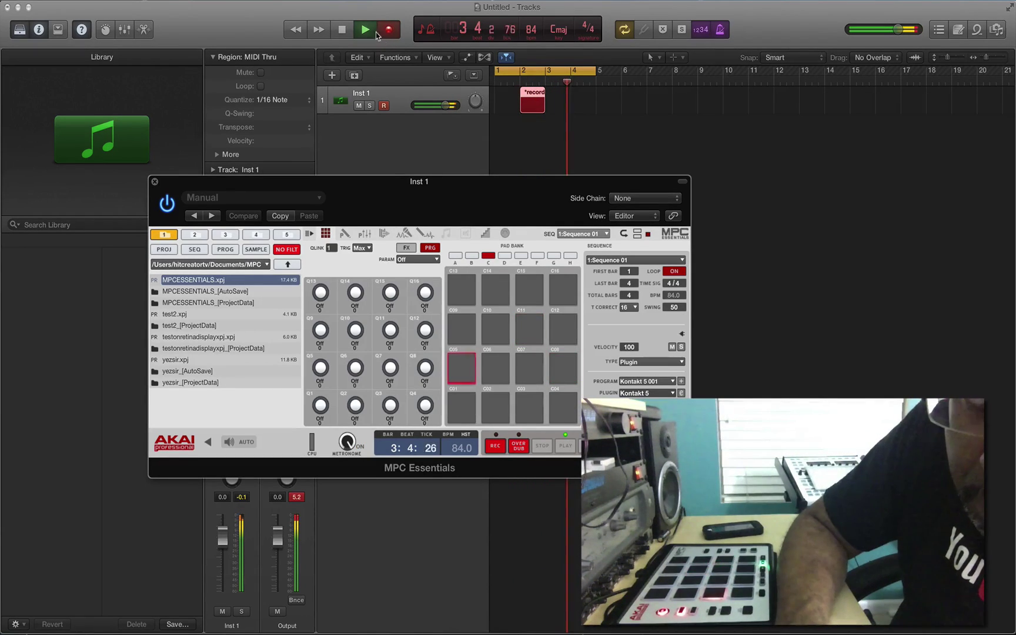
left_click(375, 32)
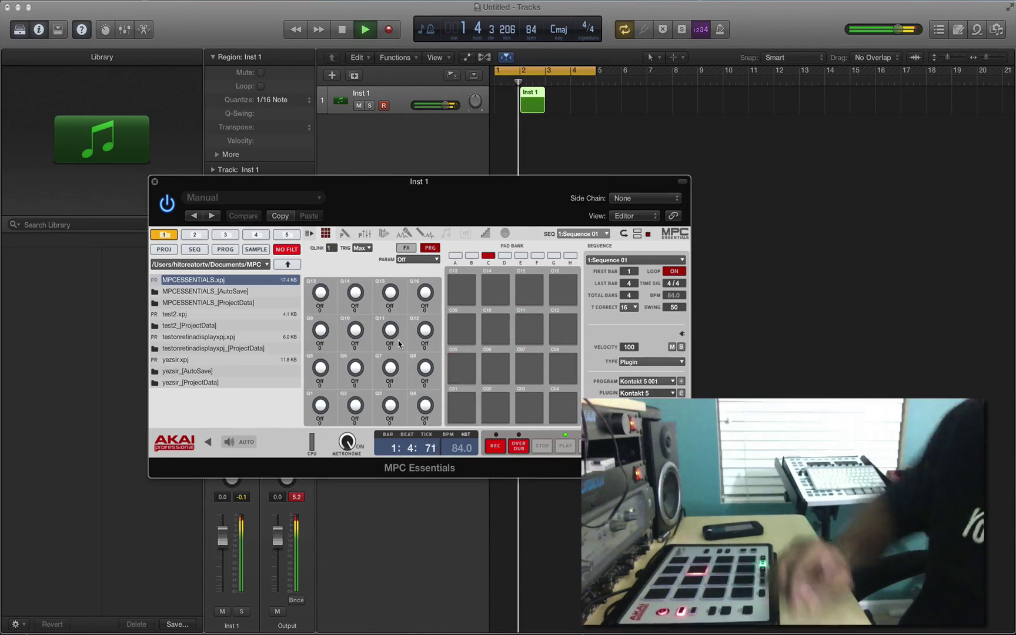
left_click(343, 31)
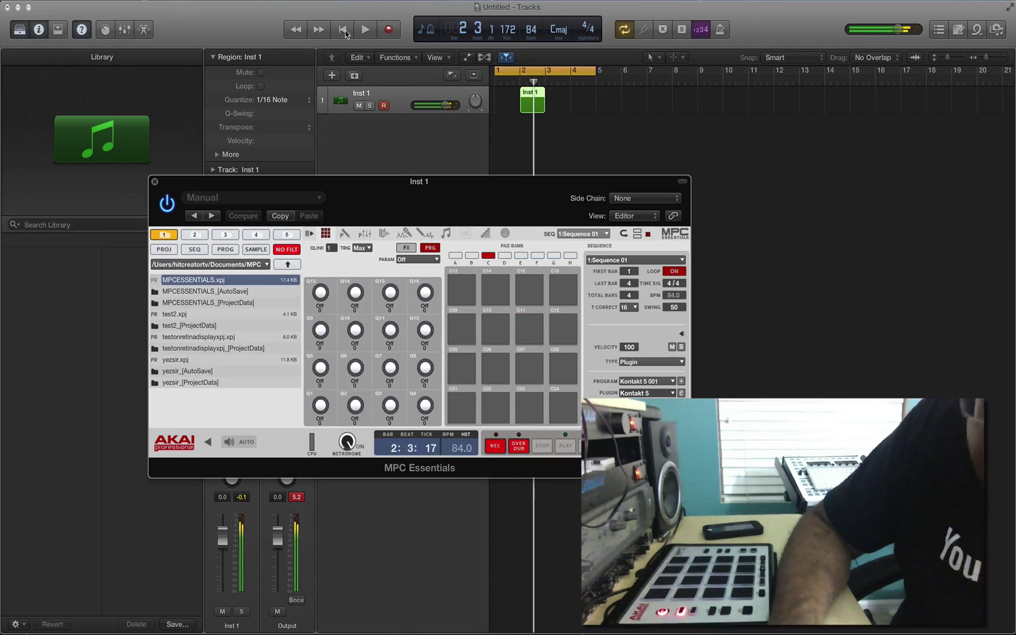
- Add a second software instrument track to the project
left_click_drag(350, 190, 555, 222)
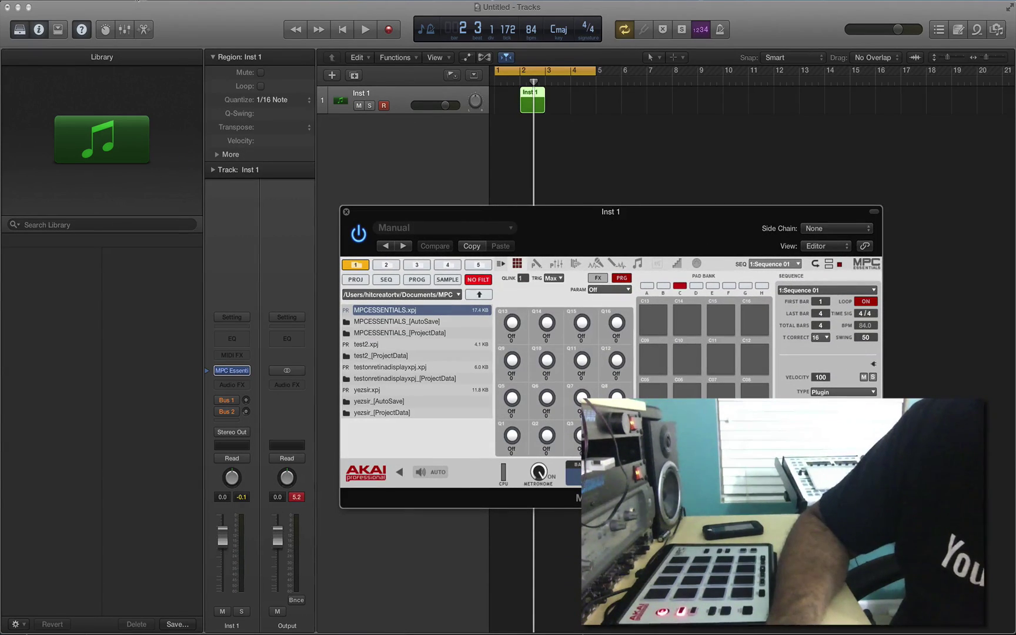
left_click(139, 1)
left_click(144, 8)
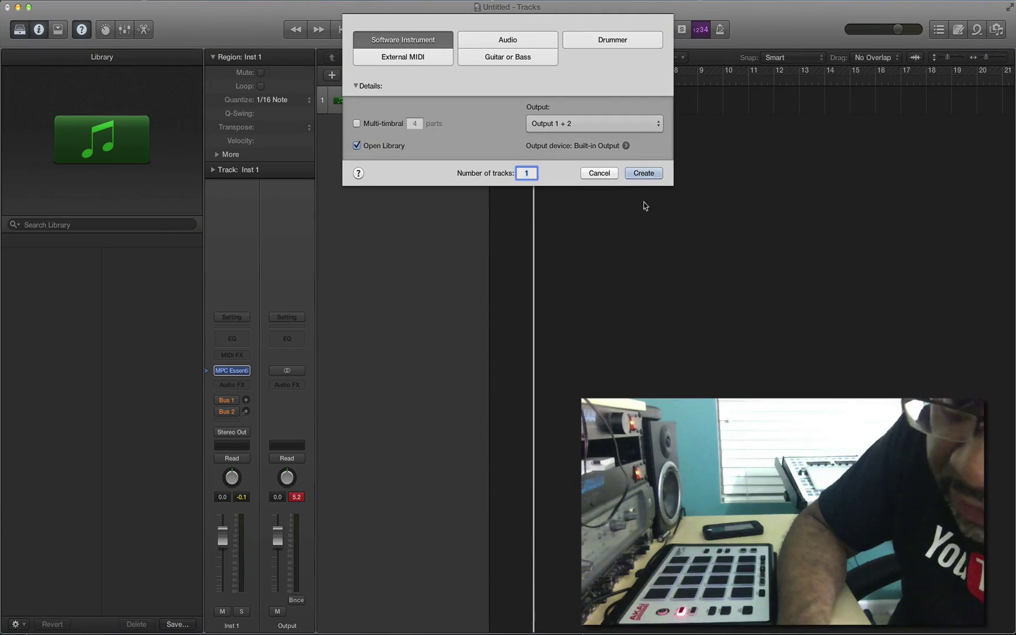
left_click(645, 172)
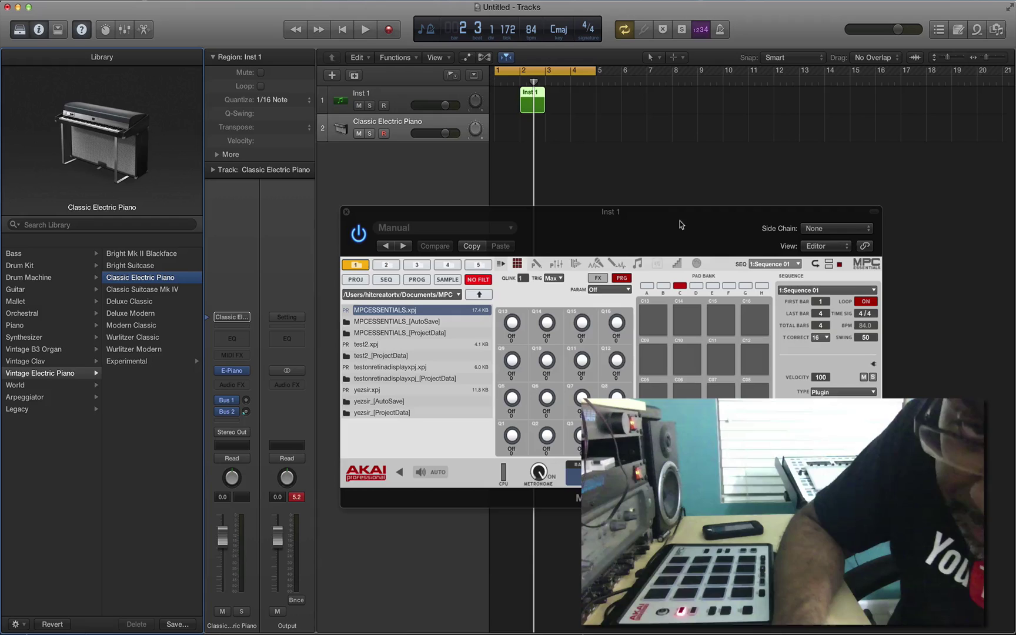
- Move the first track's MPC Essentials window off the channel strip and close it
left_click_drag(666, 217, 553, 178)
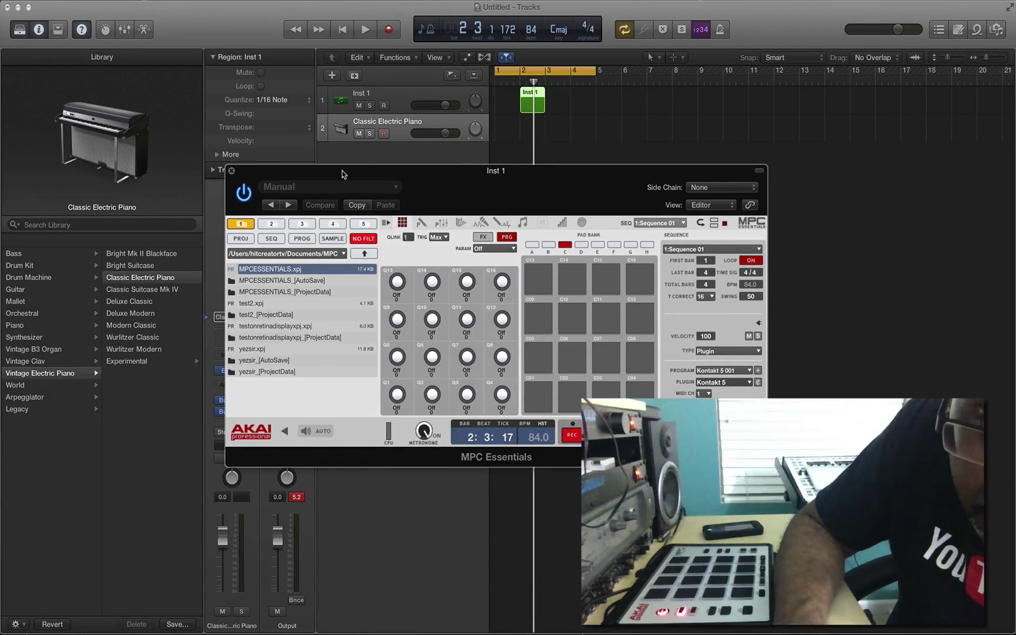
left_click_drag(343, 174, 611, 298)
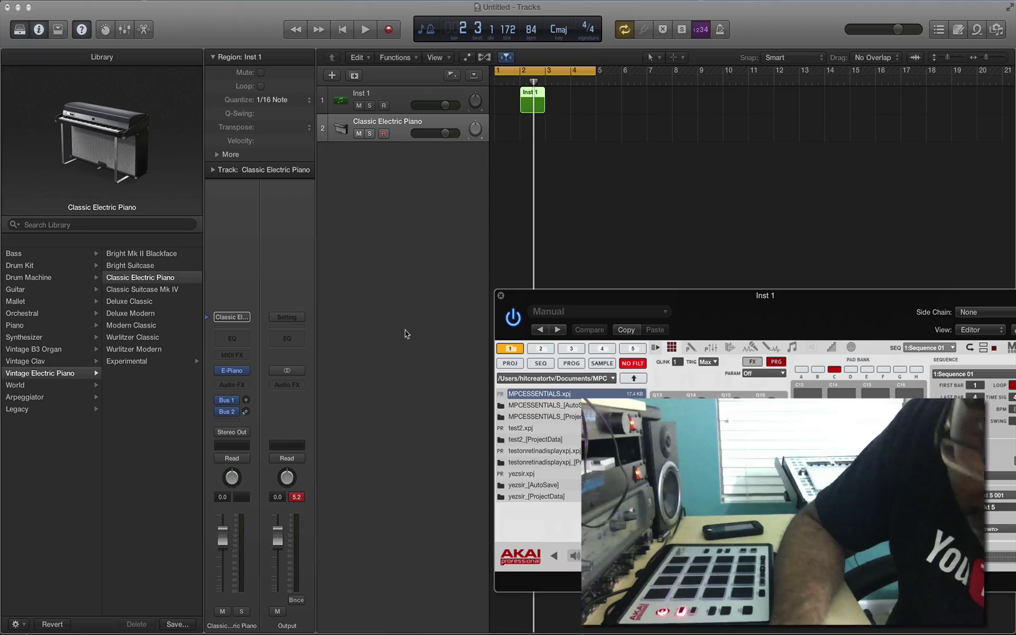
left_click(477, 322)
left_click(500, 296)
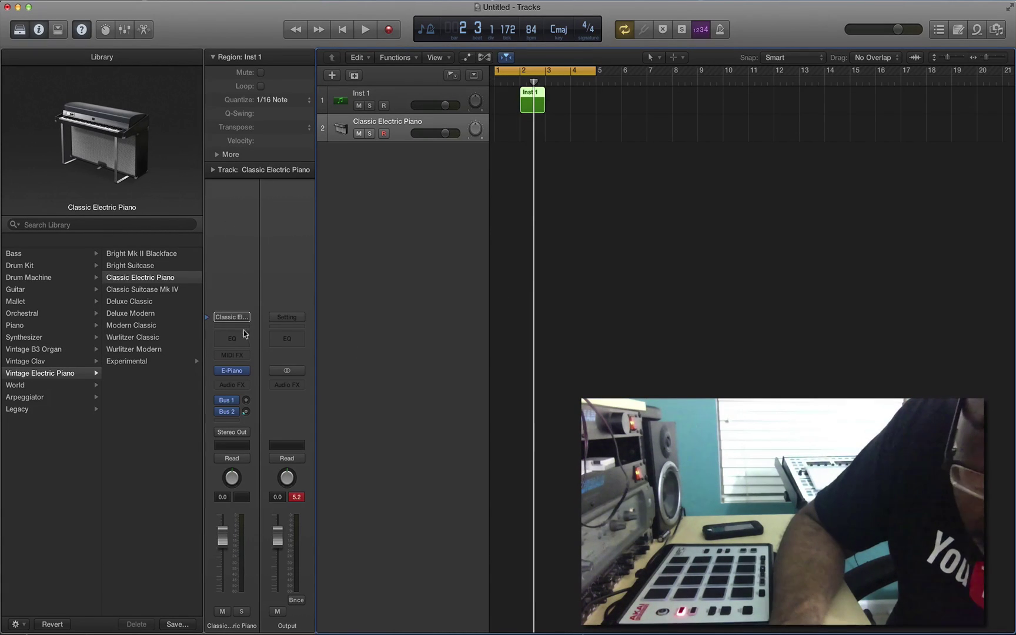
- Load the Akai MPC Essentials AU plug-in as the instrument on the second track
left_click(247, 376)
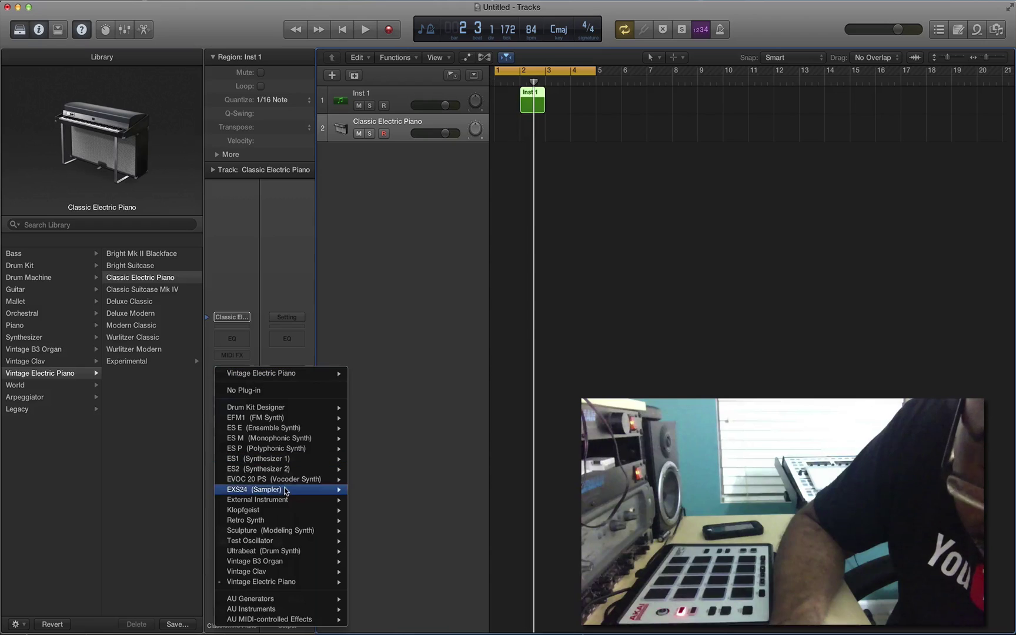
mouse_move(306, 613)
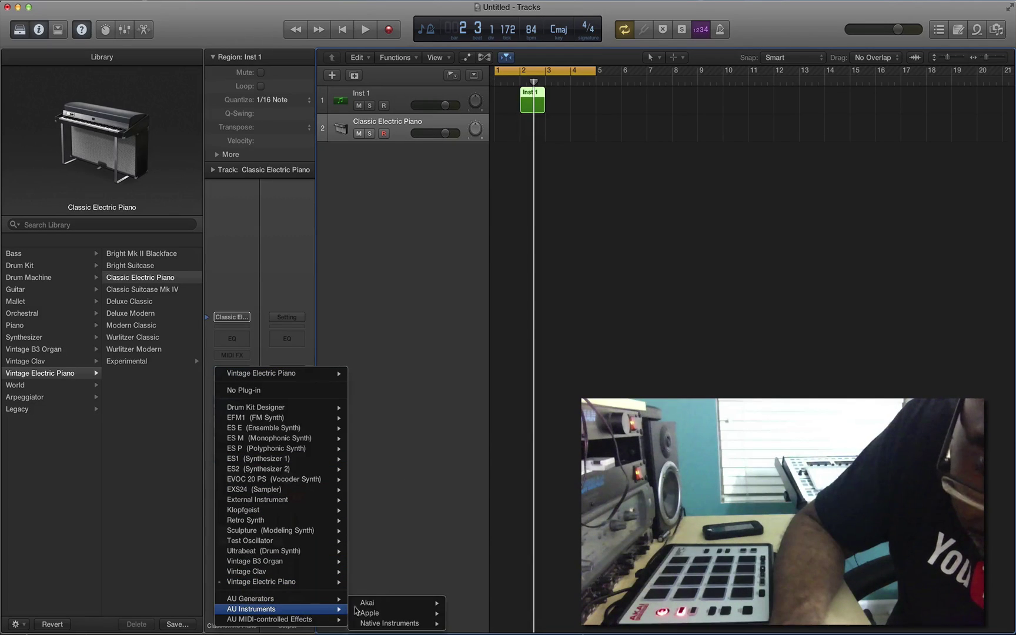
mouse_move(367, 602)
left_click(467, 613)
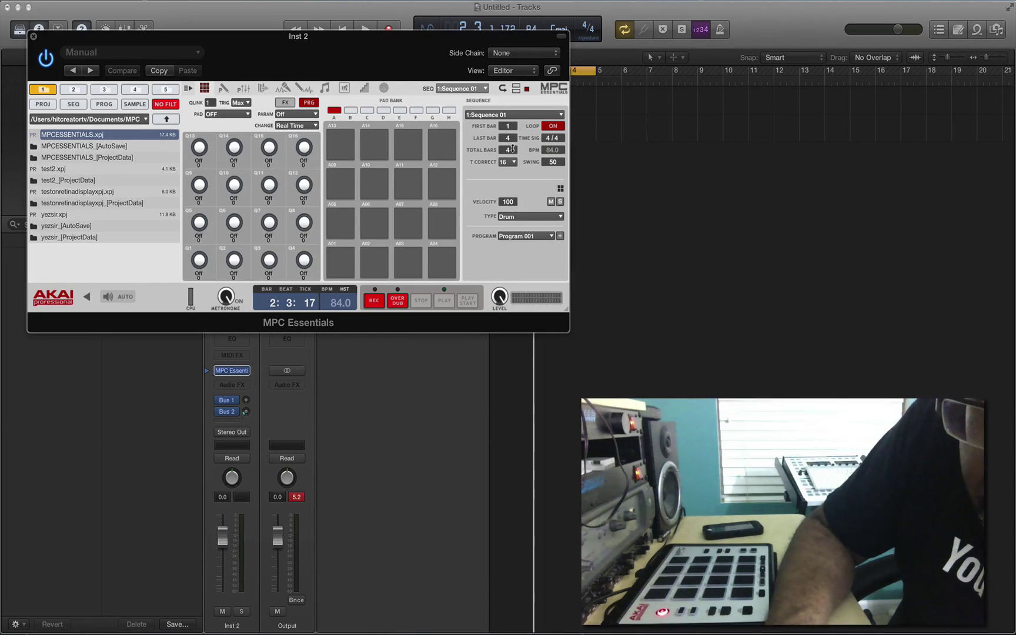
- Set the program type to Plugin in the second track's MPC Essentials
left_click(554, 224)
left_click(536, 238)
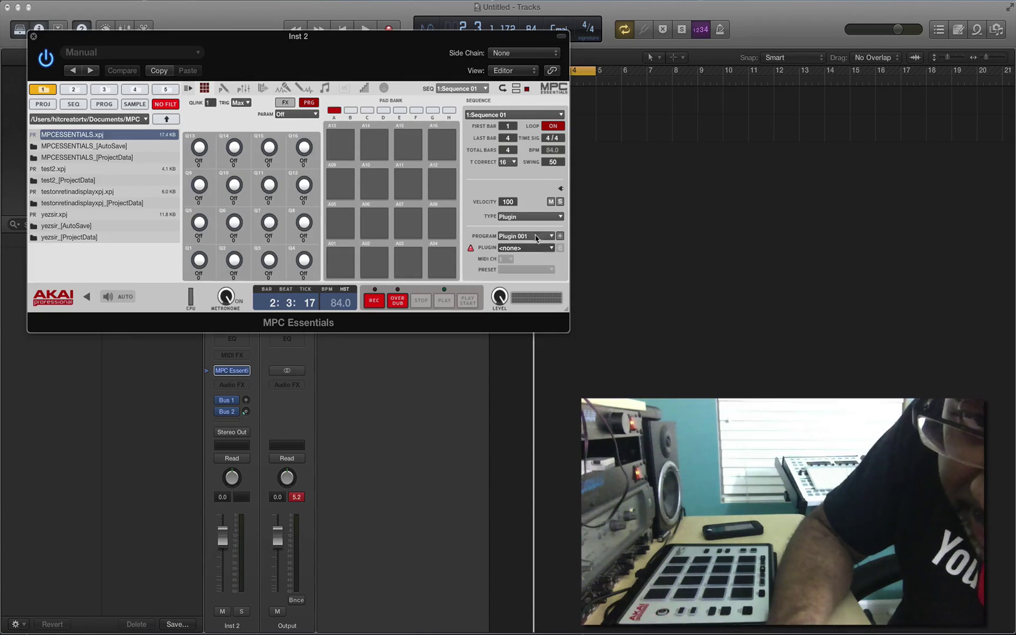
left_click(553, 235)
left_click(552, 234)
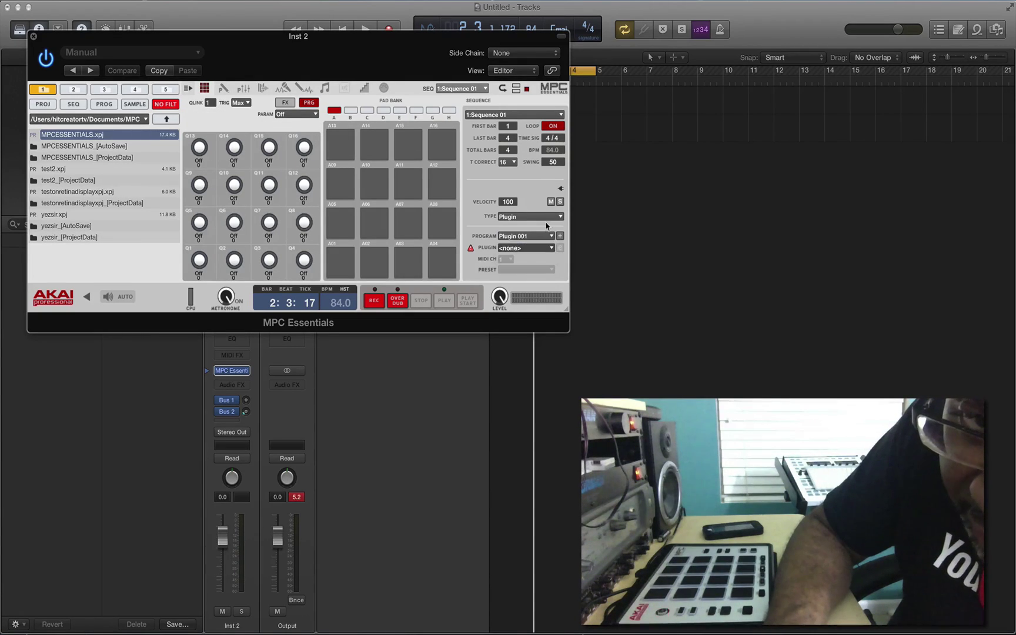
- Load the AudioUnit instrument Massive into the second track's plug-in program
left_click(550, 249)
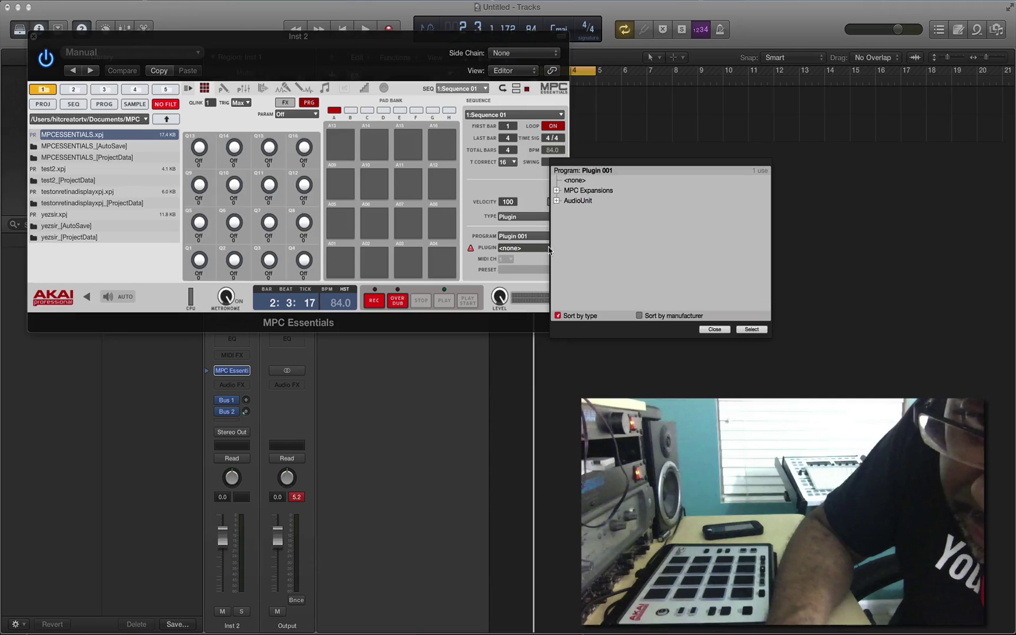
left_click(556, 191)
left_click(556, 190)
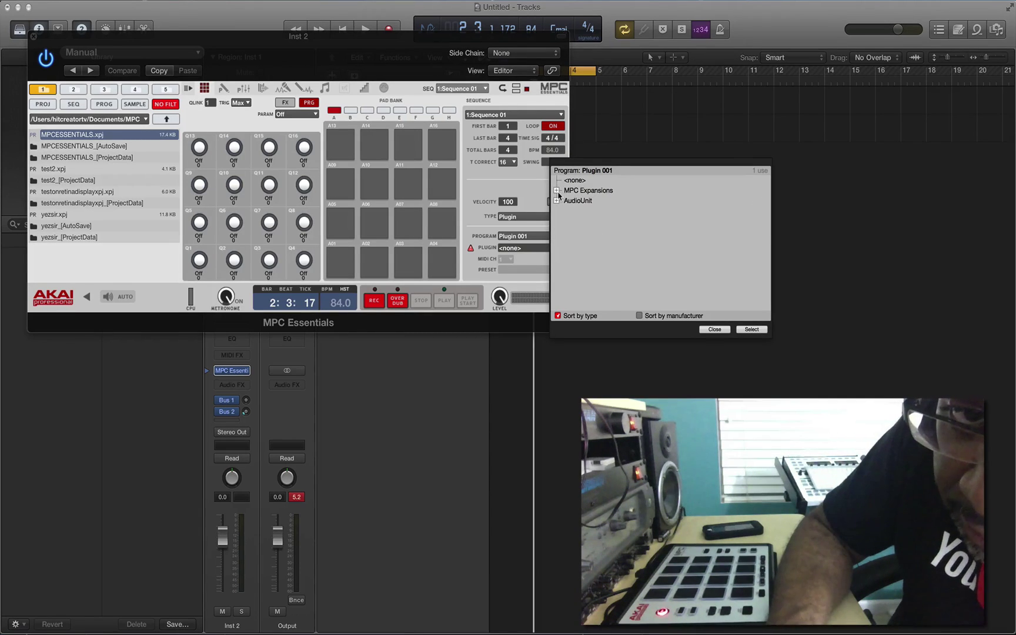
left_click(556, 200)
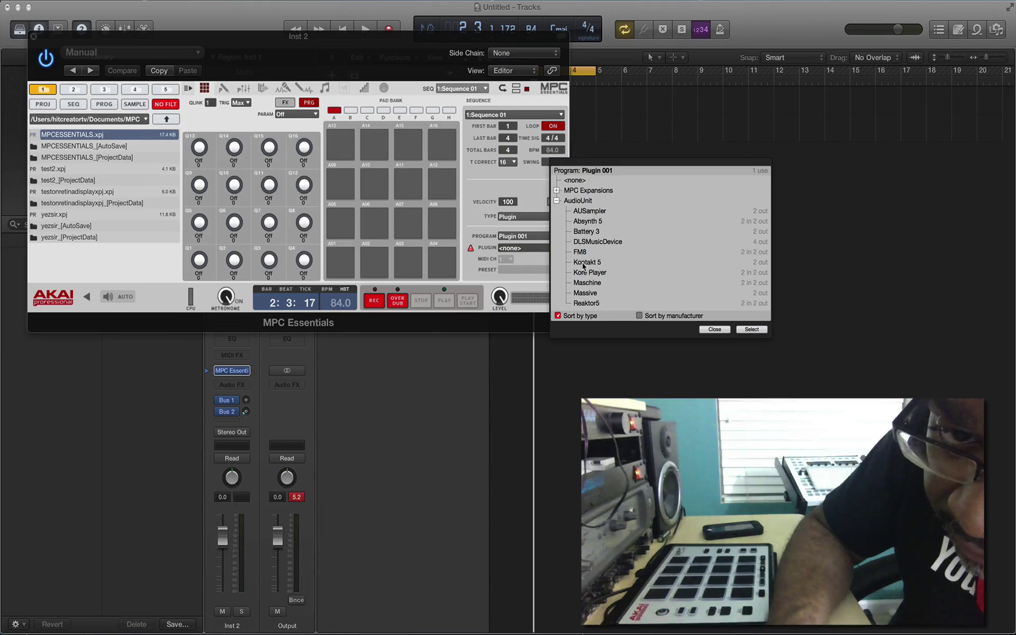
left_click(583, 294)
left_click(713, 330)
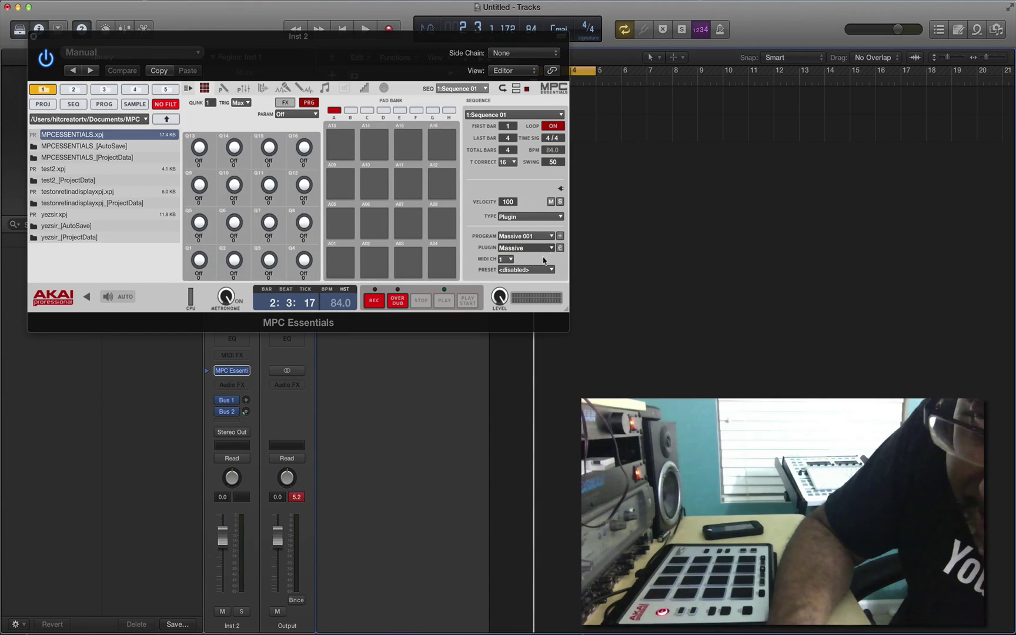
- Open Massive's editor window and move it clear of the MPC Essentials window
left_click(561, 248)
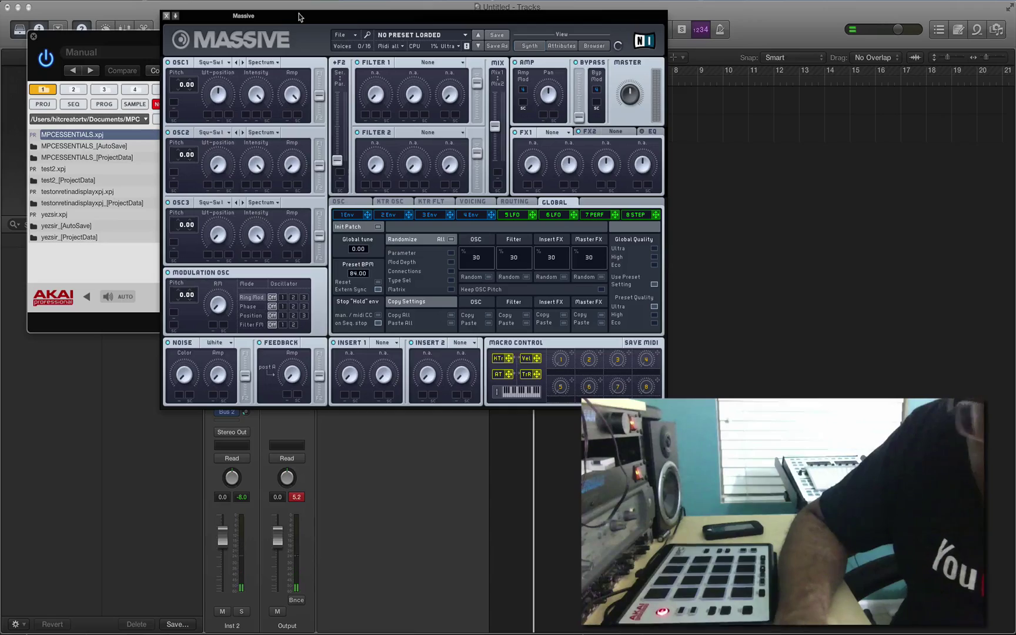
left_click_drag(288, 21, 494, 66)
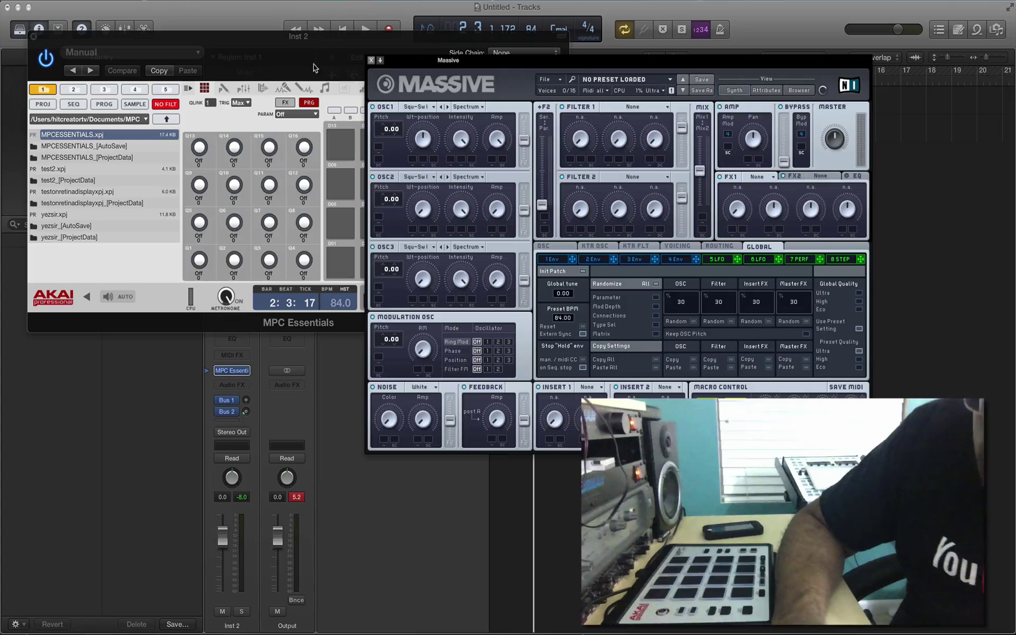
- Play back the project, try a recording pass on the second track and stop the transport
left_click(365, 29)
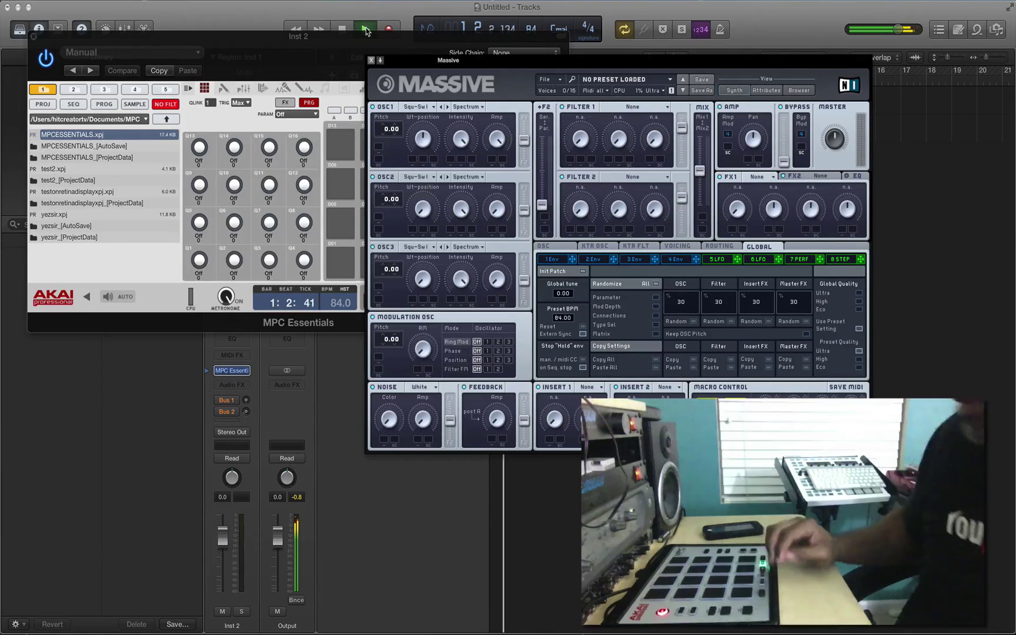
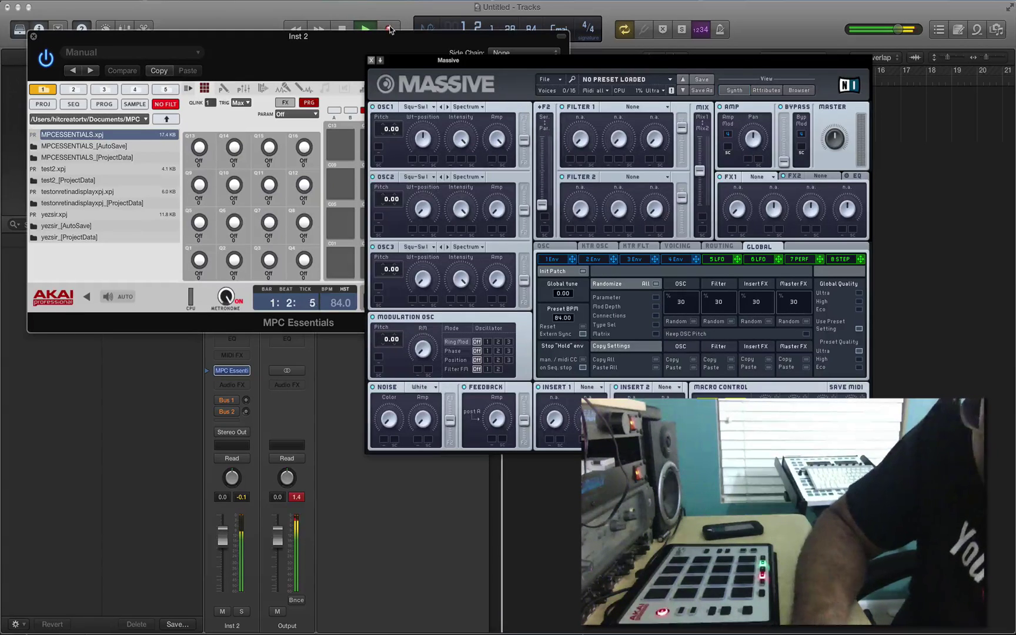
left_click(390, 30)
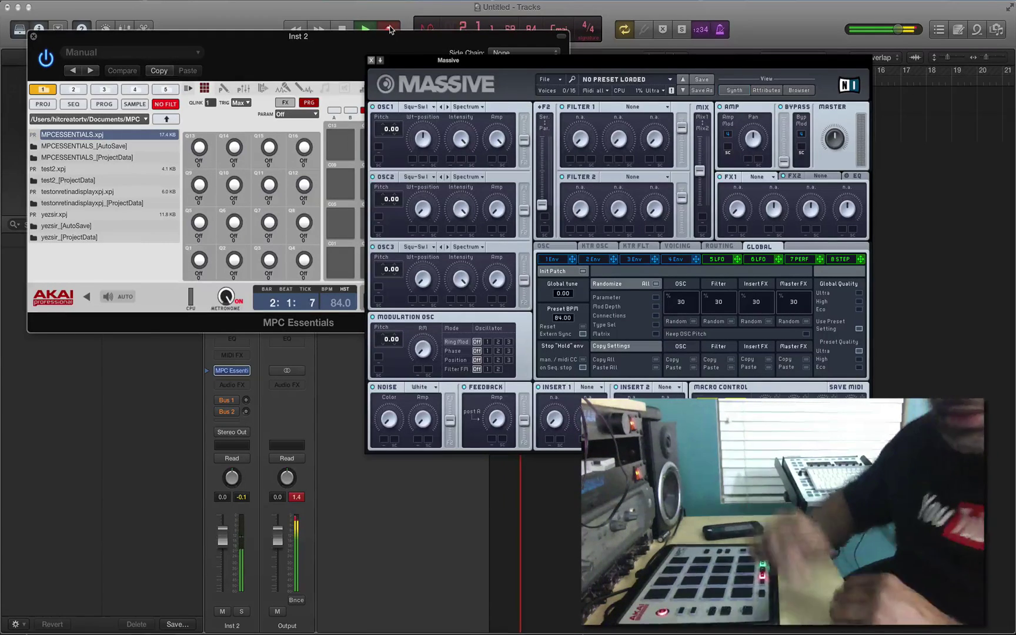
left_click(341, 29)
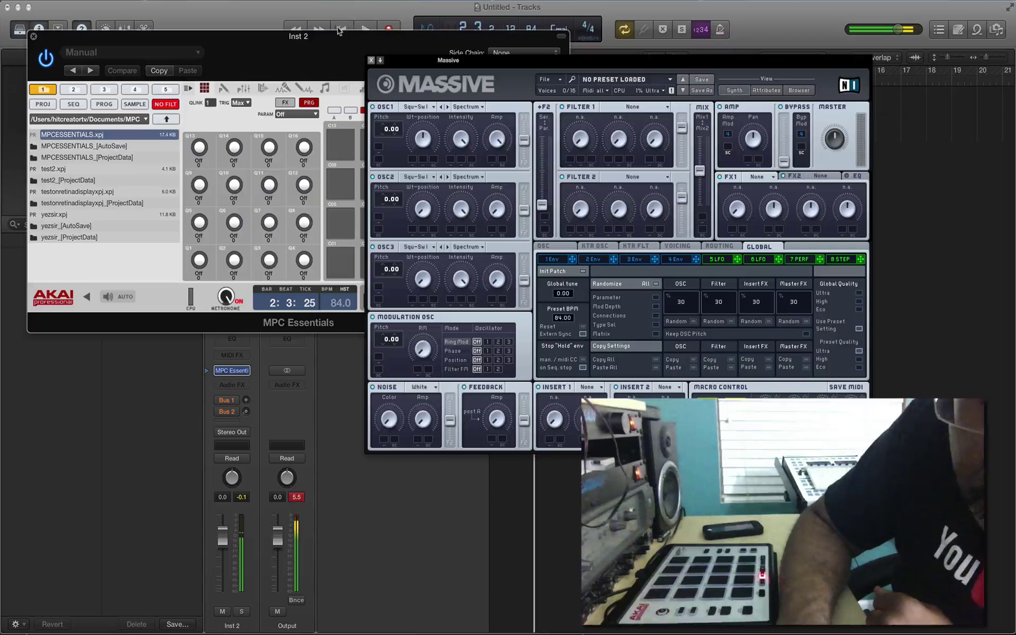
- Move the MPC Essentials window clear of the transport and record a Massive pattern from the pads on the second track from the project start
left_click_drag(341, 37, 344, 105)
left_click(344, 31)
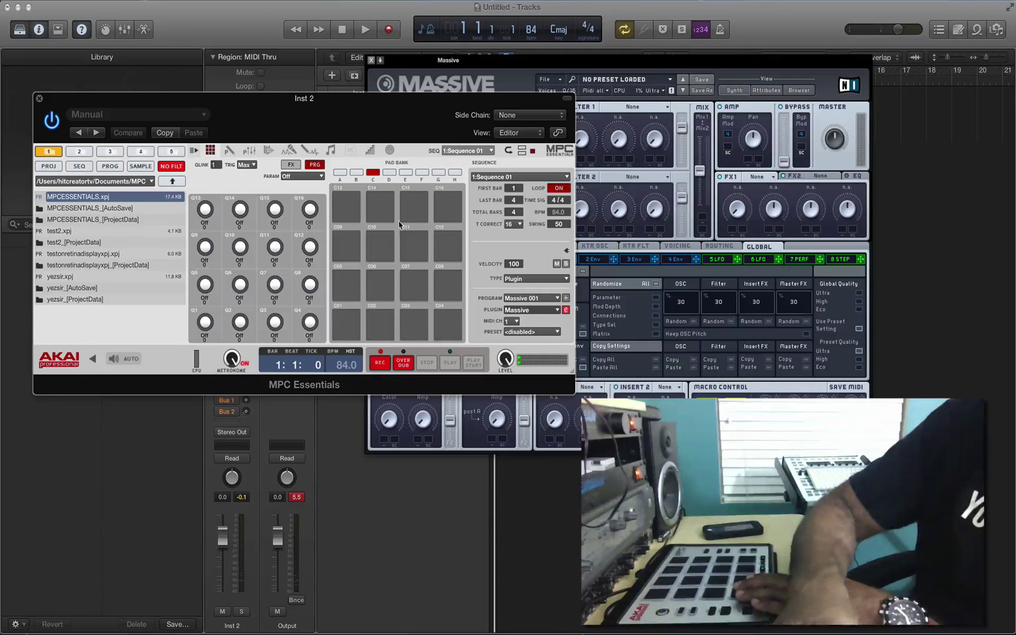
left_click(399, 38)
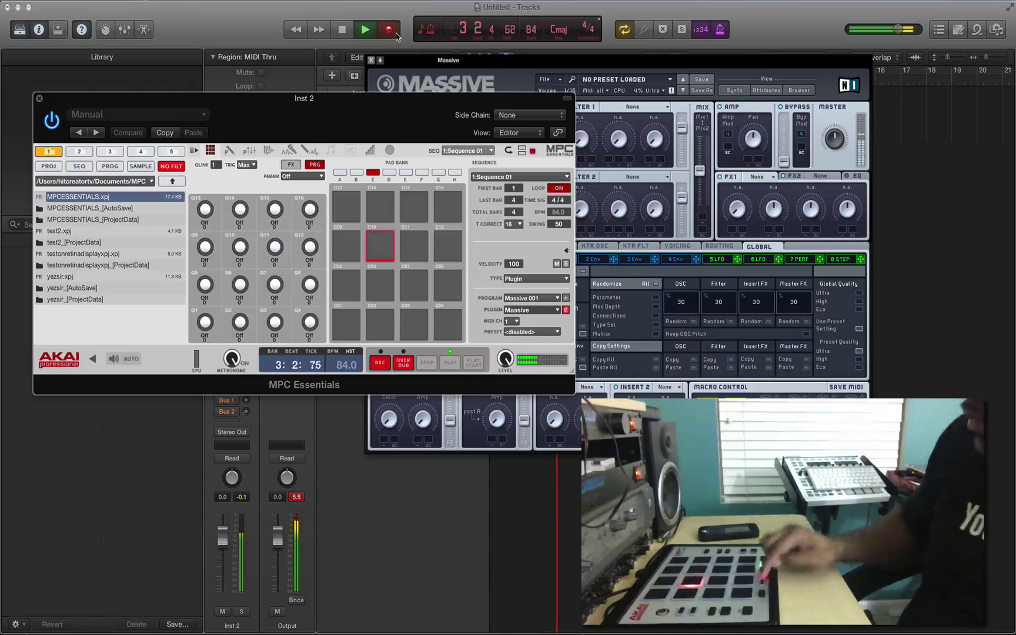
left_click(341, 27)
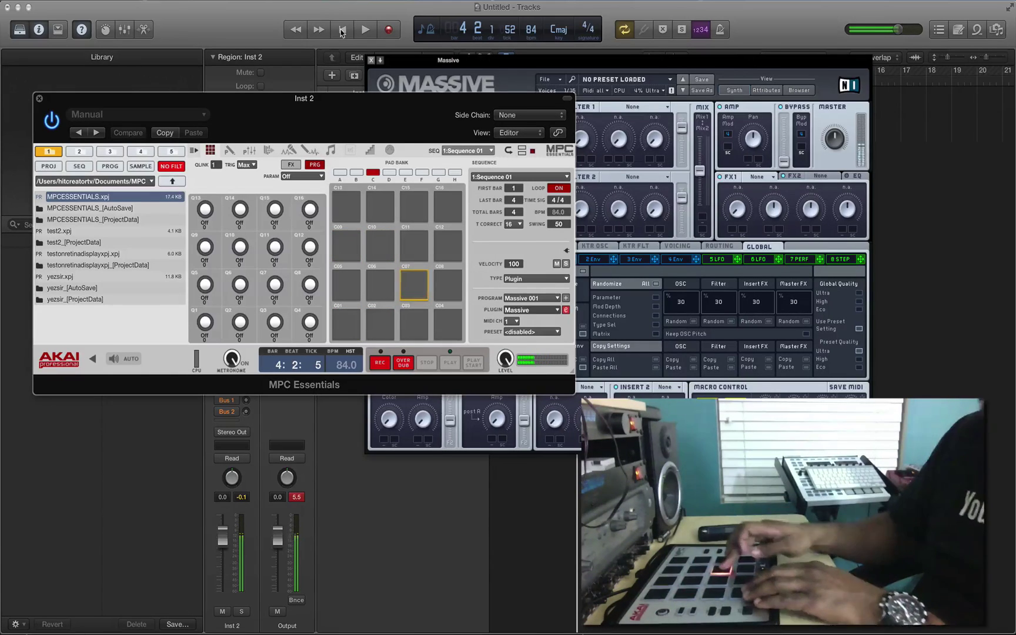
left_click(390, 34)
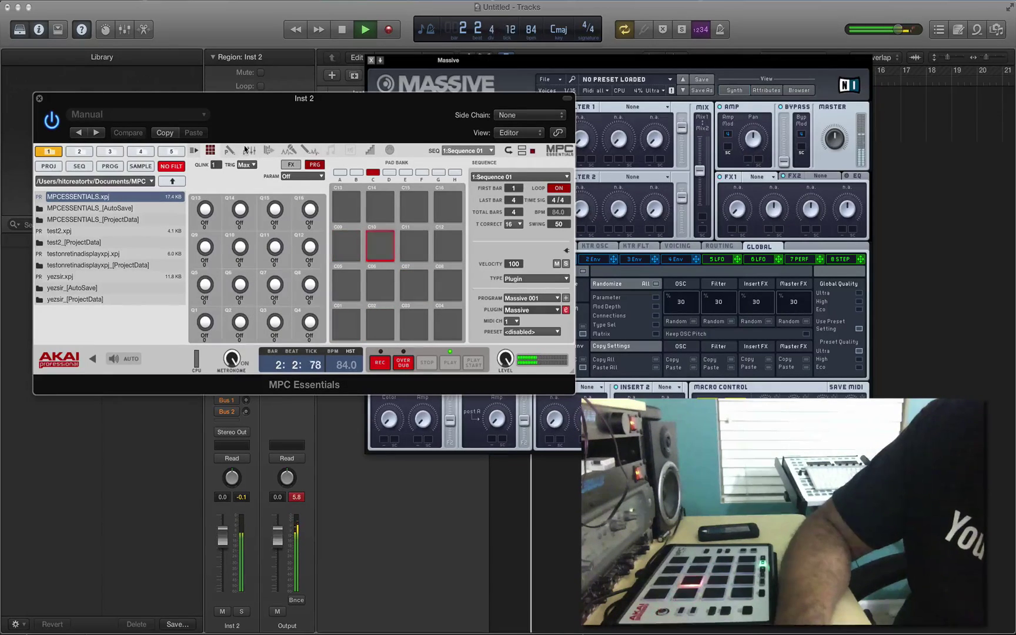
- Show the recorded Massive notes in MPC Essentials' grid editor and examine them
left_click(229, 150)
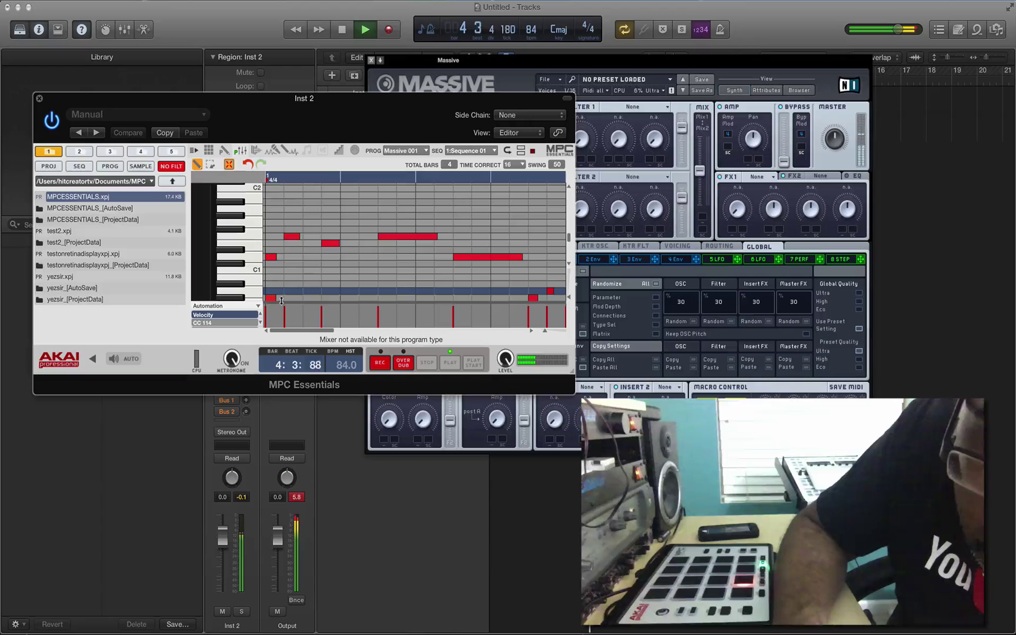
left_click(272, 298)
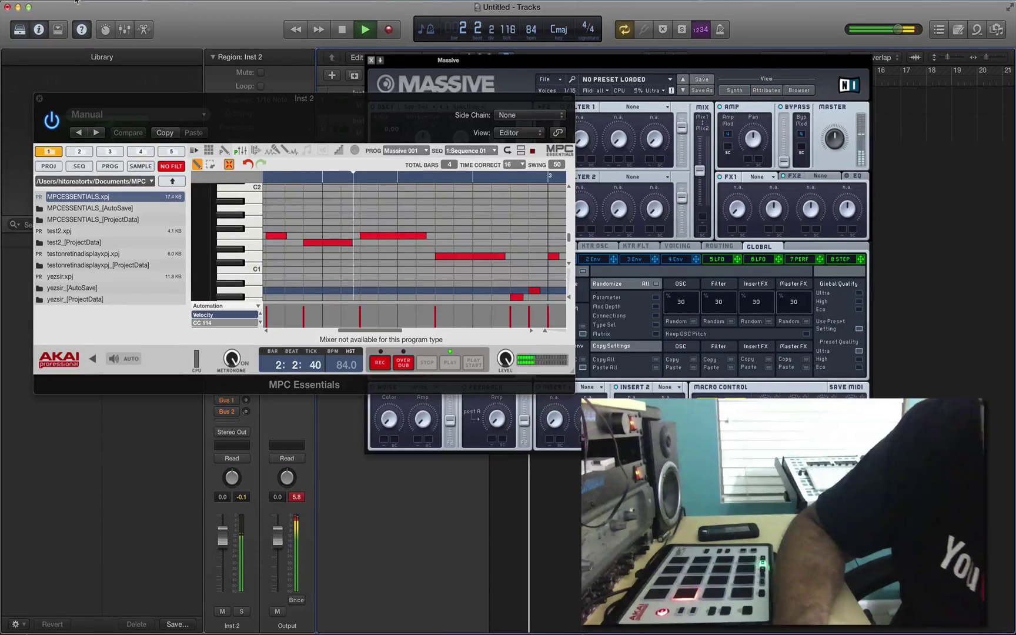
- Add a third software instrument track to the project
left_click(135, 3)
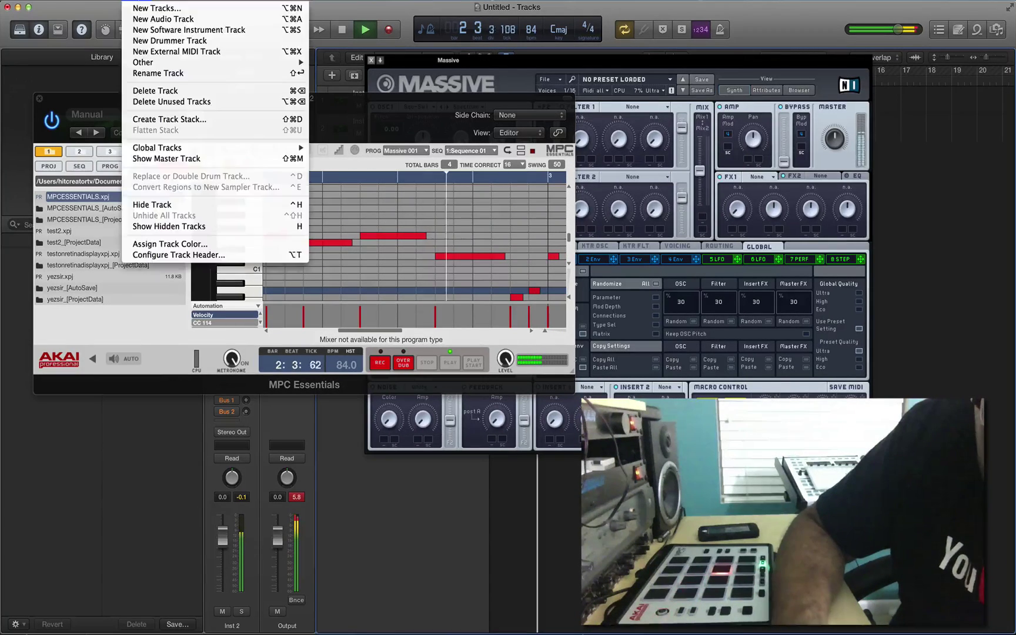
left_click(157, 8)
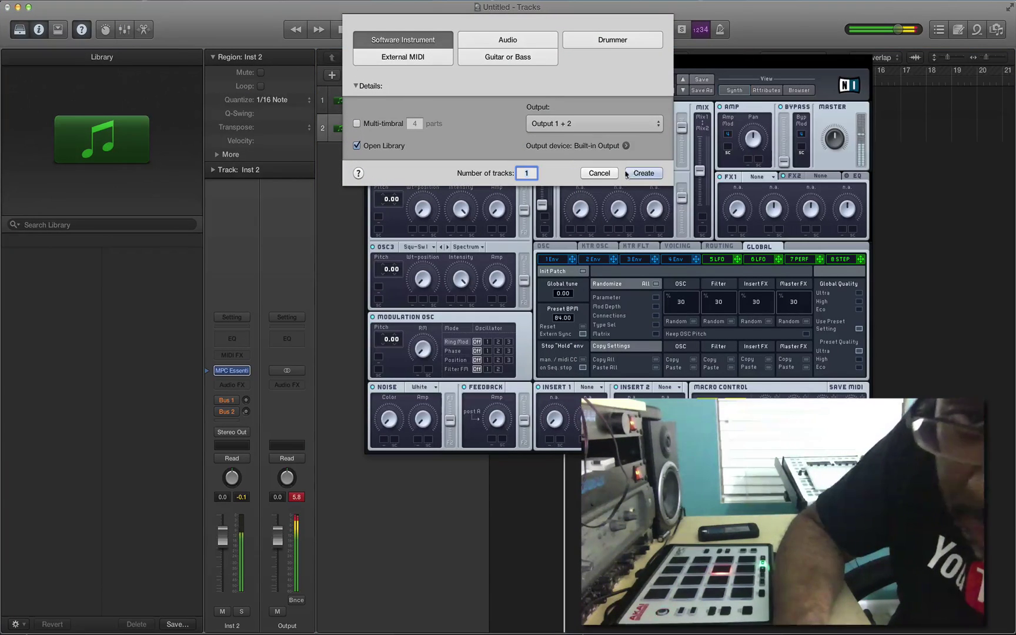
left_click(643, 173)
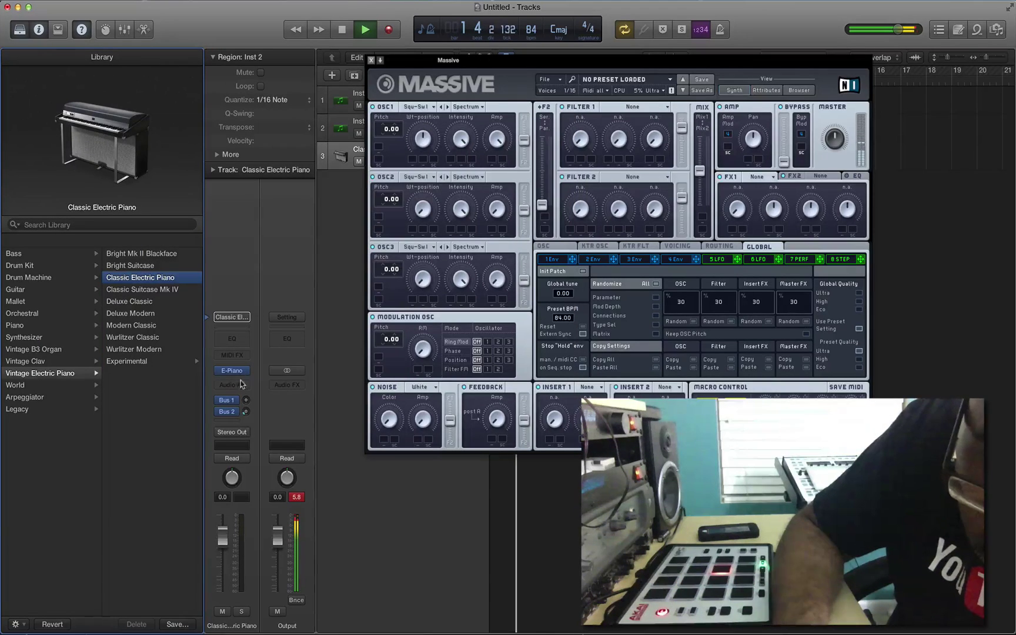
- Replace the third track's electric piano instrument with the Akai MPC Essentials AU plug-in
left_click(248, 371)
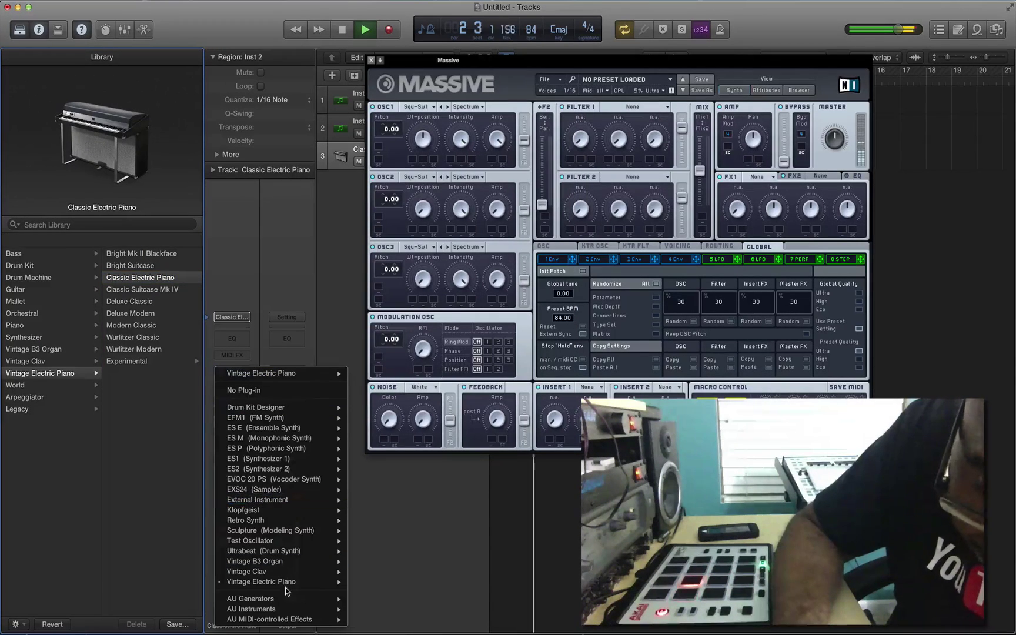
mouse_move(286, 611)
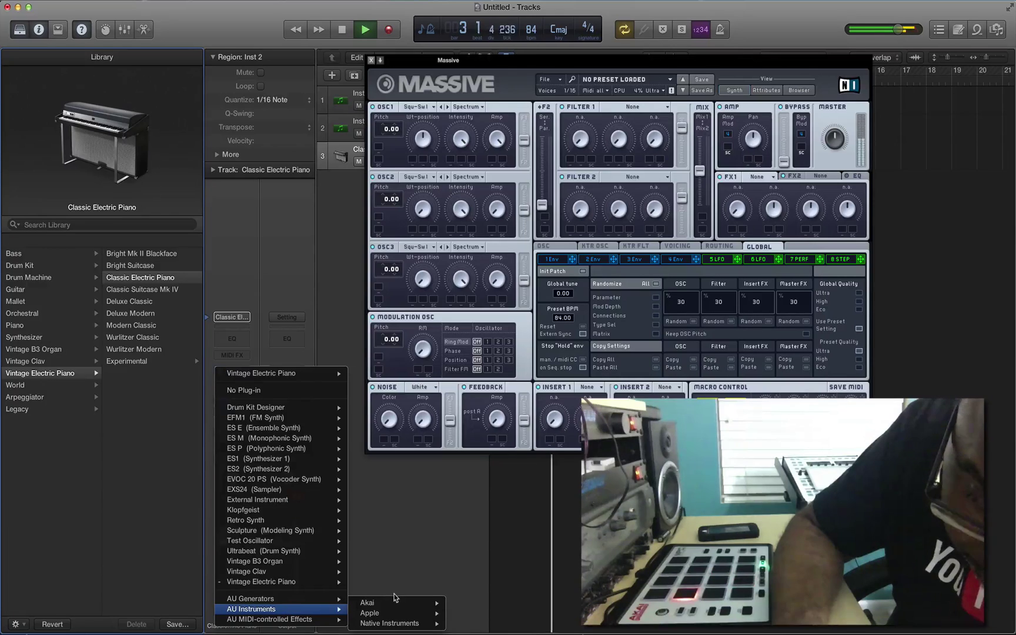
mouse_move(382, 603)
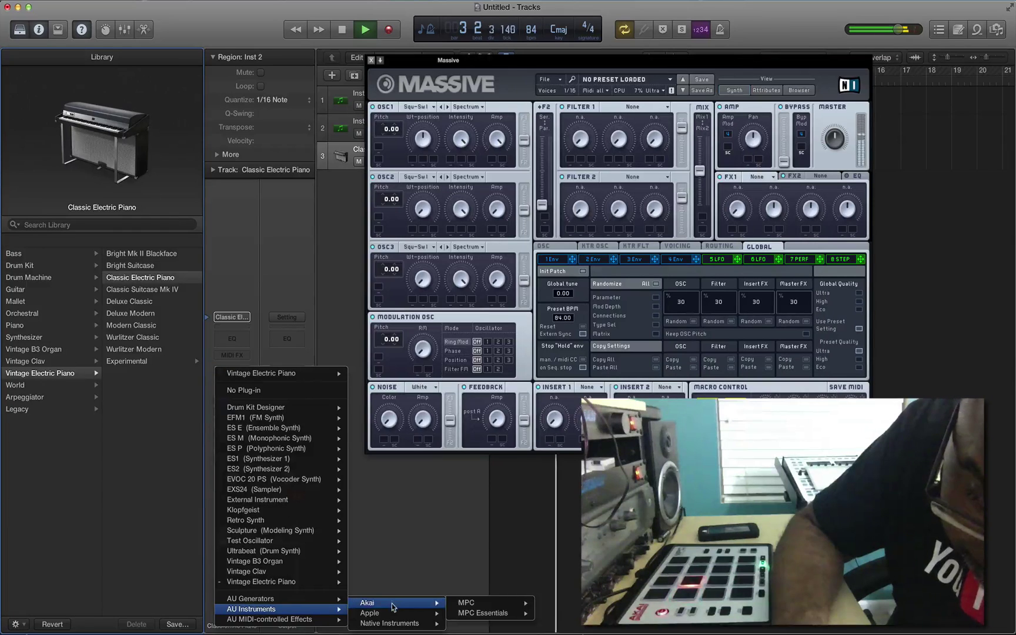
left_click(471, 612)
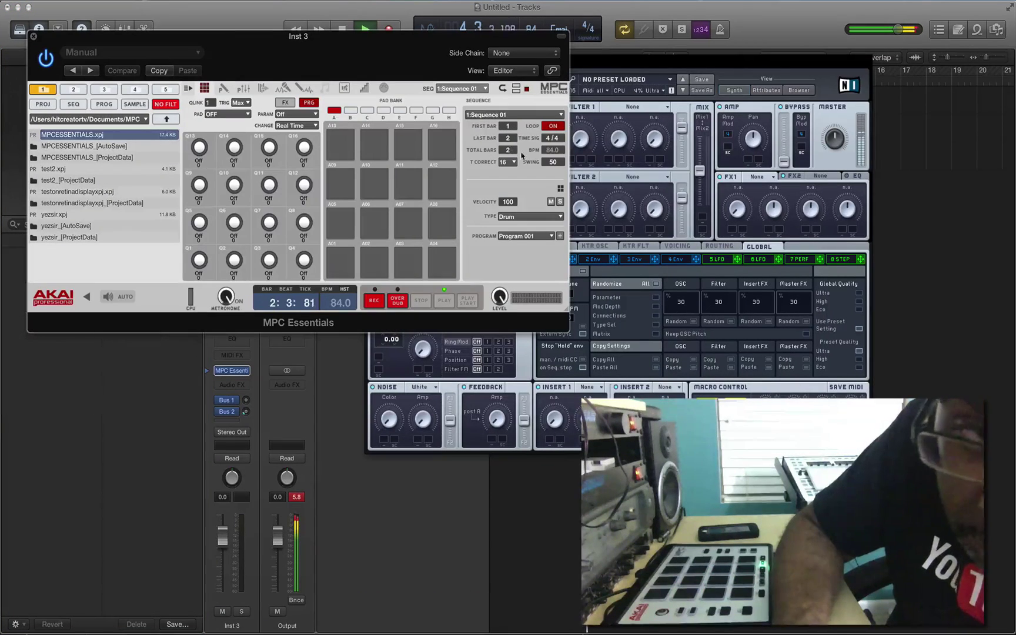
- Set the third track's MPC sequence to 4 total bars and its program type to Plugin
left_click_drag(512, 150, 511, 151)
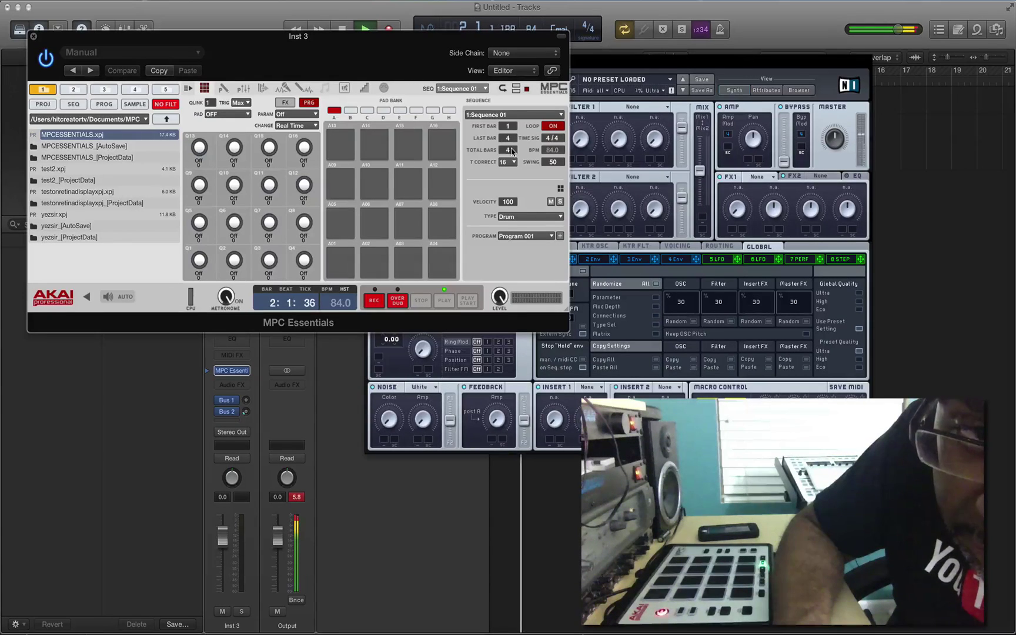
left_click(562, 216)
left_click(530, 227)
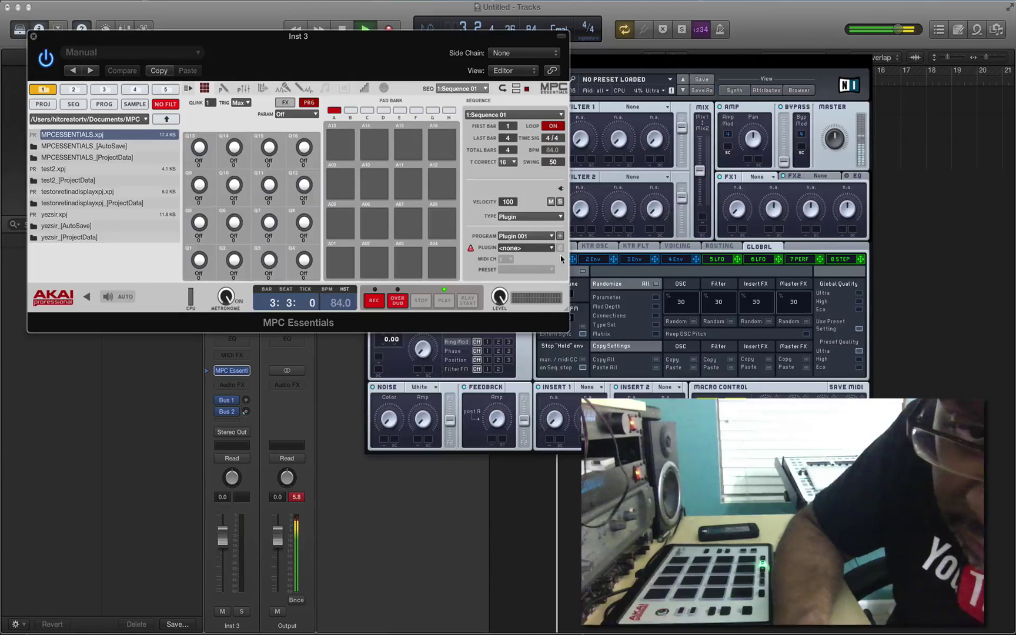
- Load the AudioUnit instrument Absynth 5 into the third track's plug-in program
left_click(551, 248)
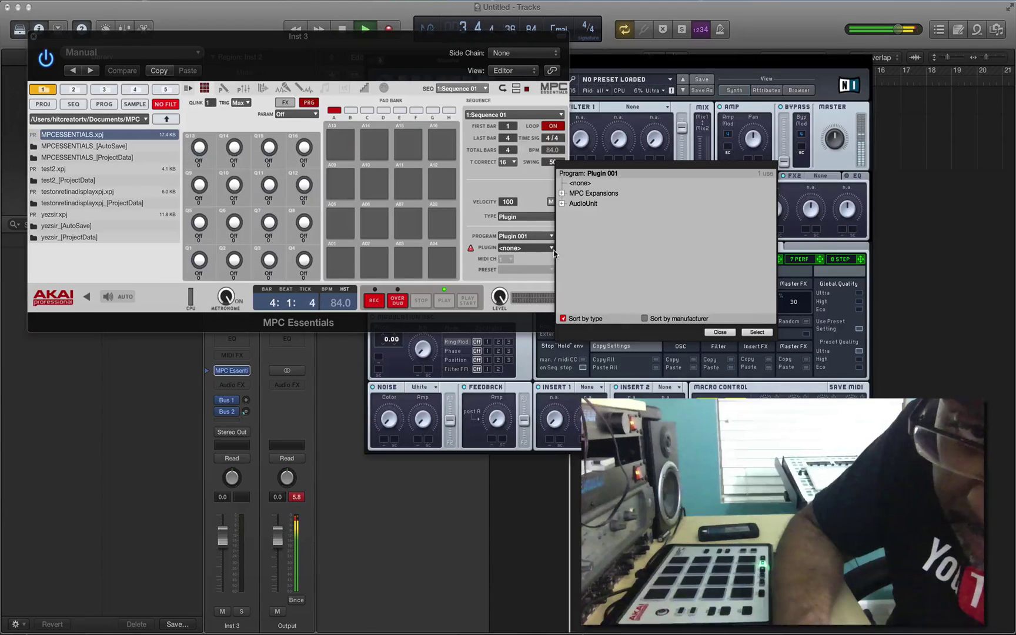
left_click(562, 203)
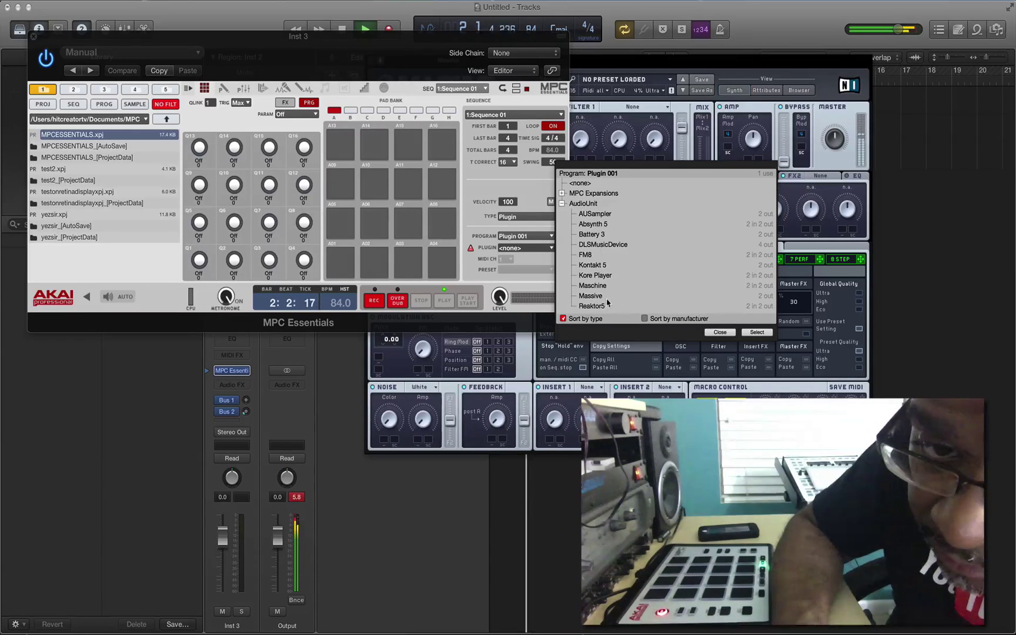
left_click(587, 226)
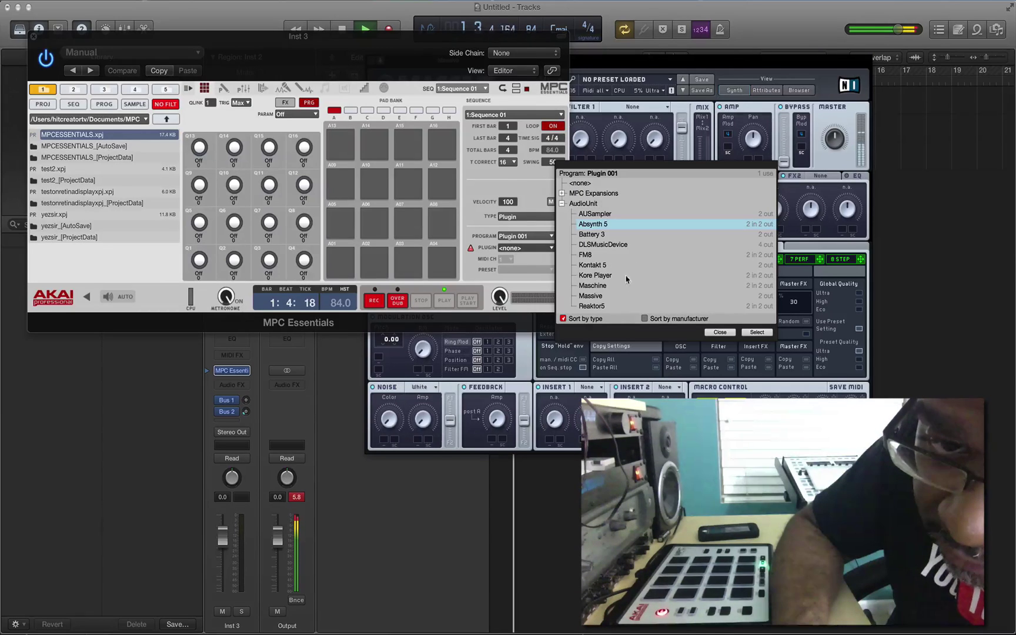
left_click(757, 332)
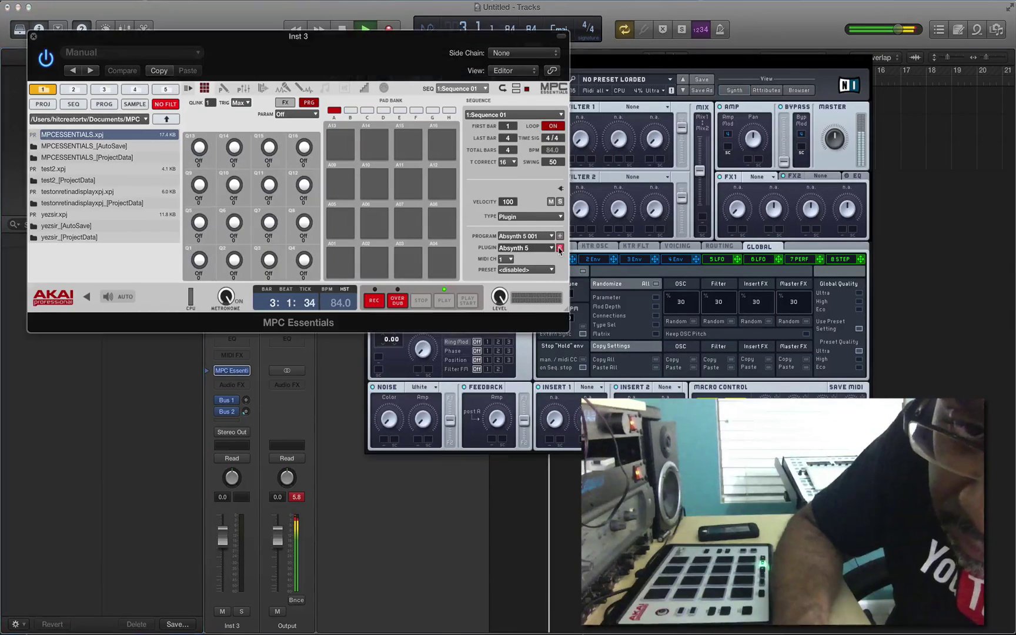
- Open Absynth 5's editor, close the Massive window and move Absynth 5 clear of the MPC Essentials window
left_click(576, 194)
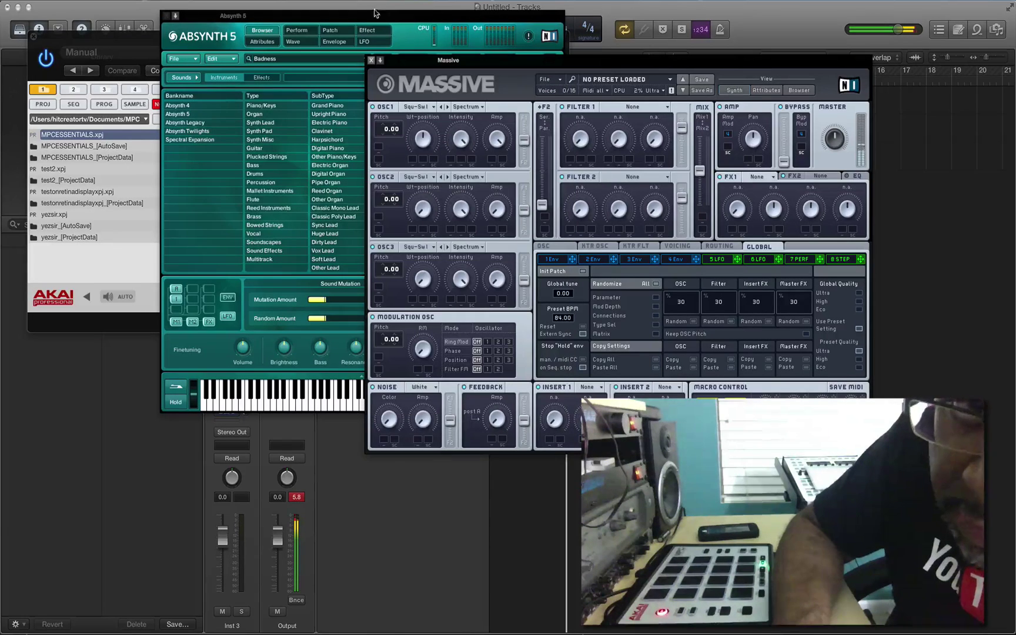
left_click(371, 60)
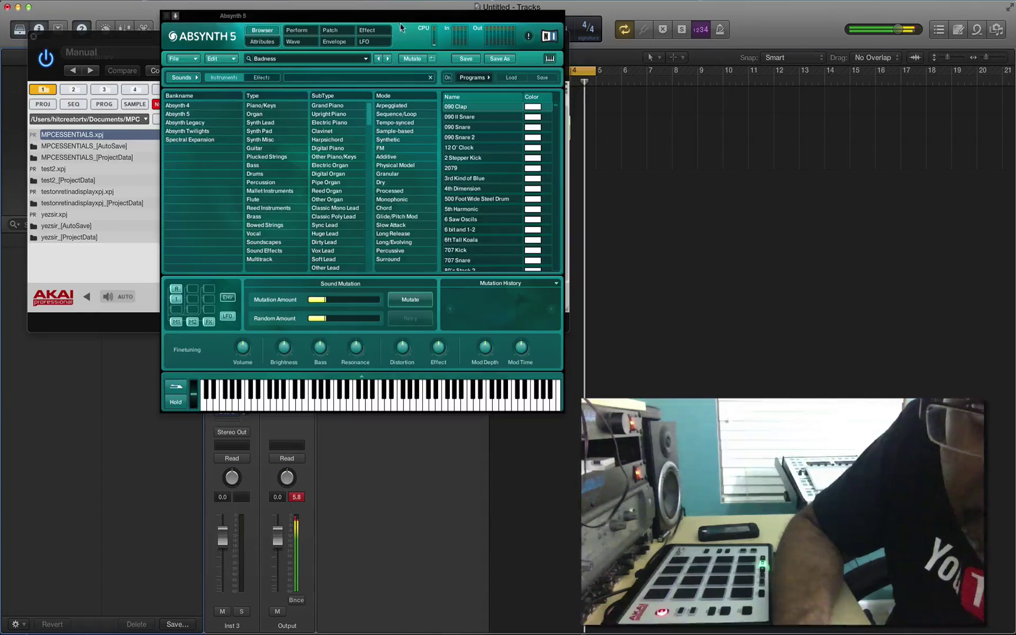
left_click_drag(382, 16, 655, 79)
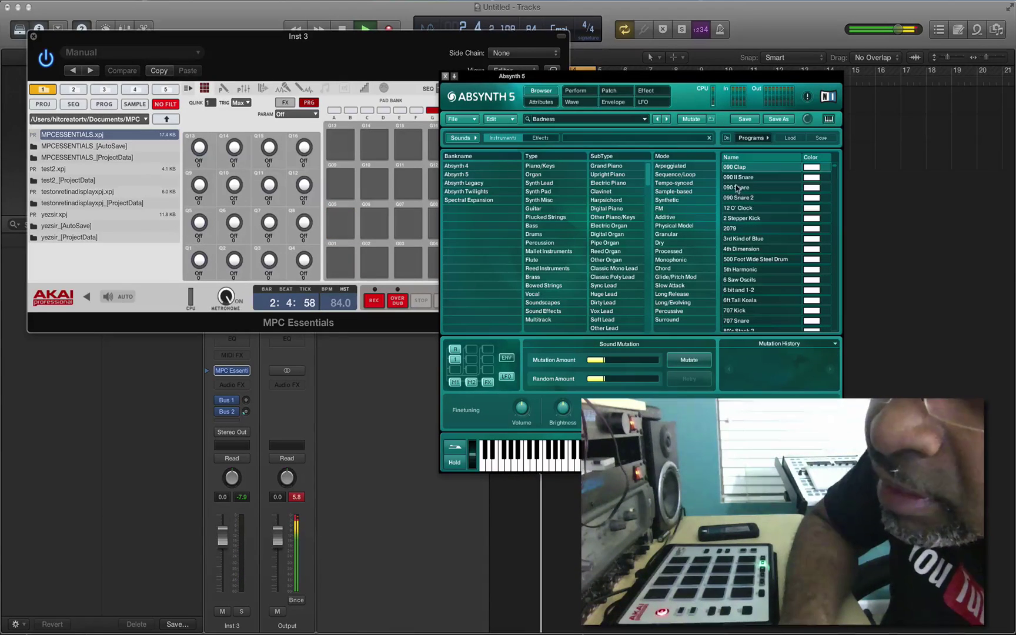
- Filter Absynth 5's browser to the Grand Piano subtype and load the sound Grand Piano 1
left_click(539, 167)
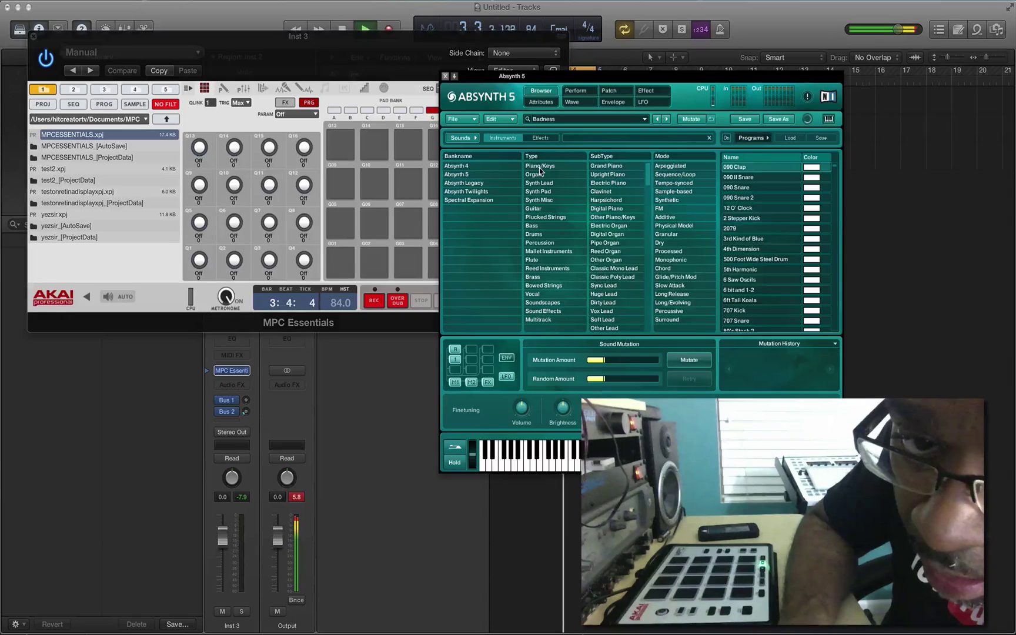
left_click(602, 170)
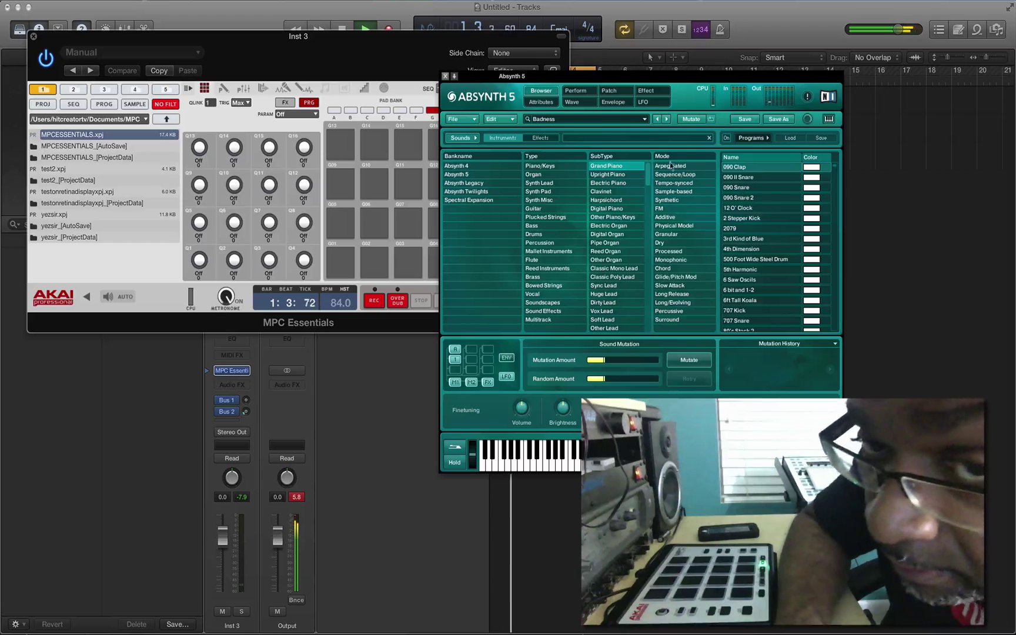
left_click(607, 165)
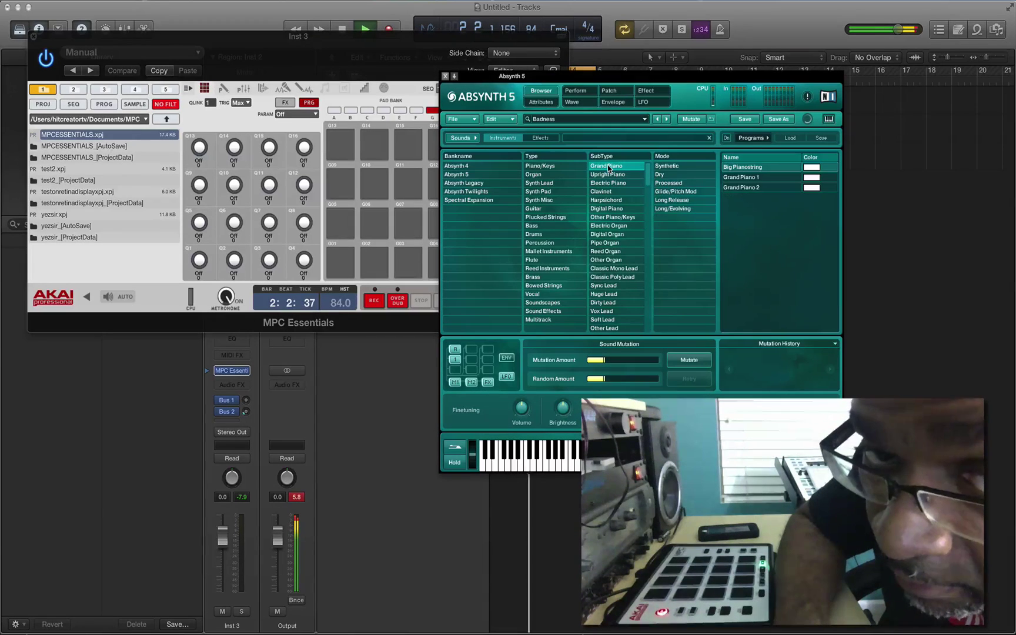
left_click(742, 179)
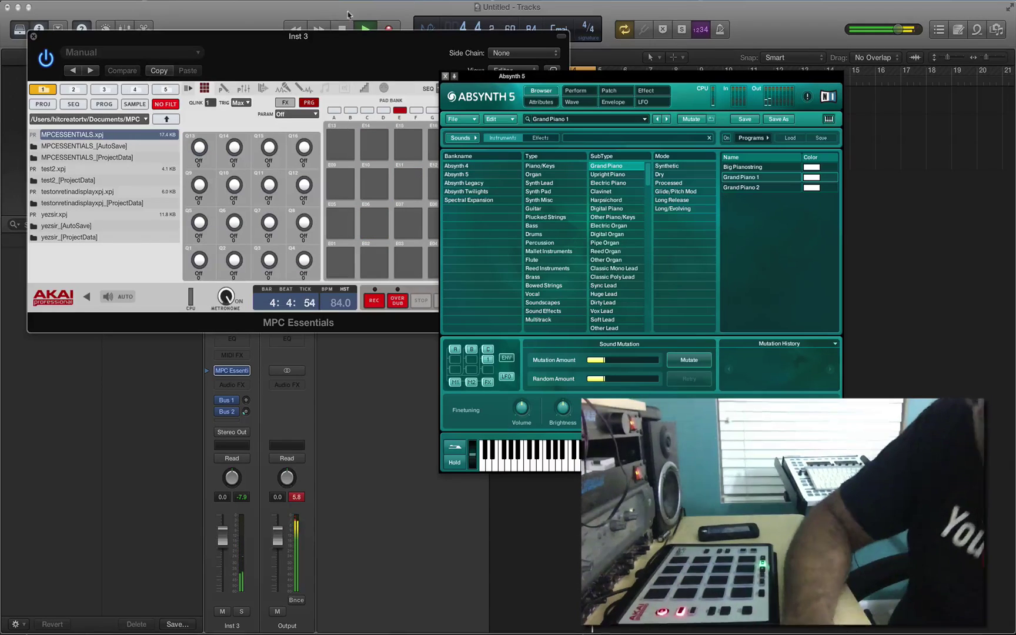
- Stop playback and start recording the Absynth 5 pad performance on the Inst 3 track
left_click(347, 35)
left_click(344, 27)
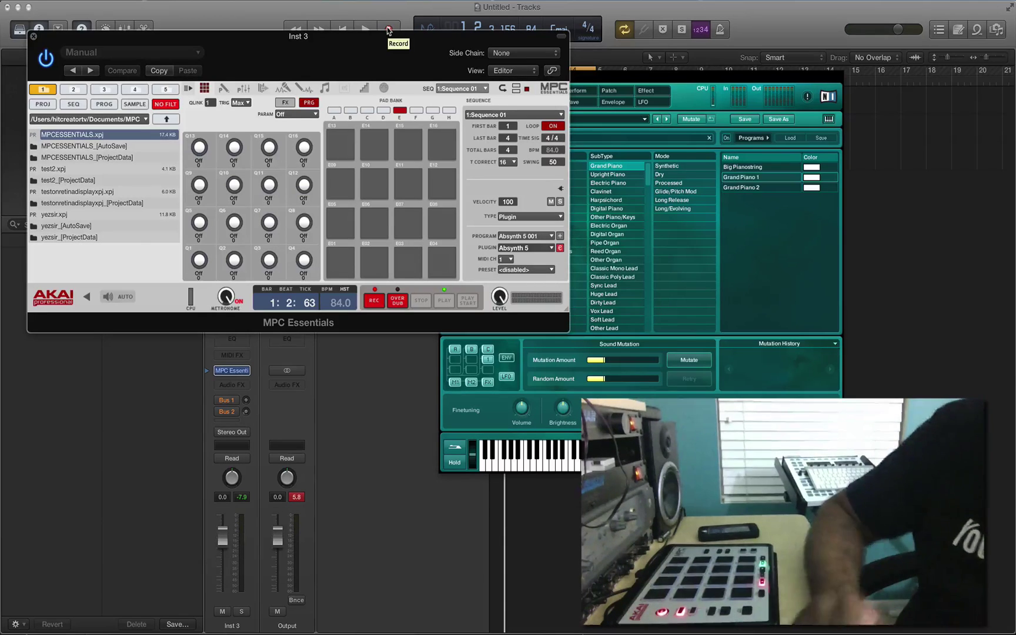
left_click(388, 29)
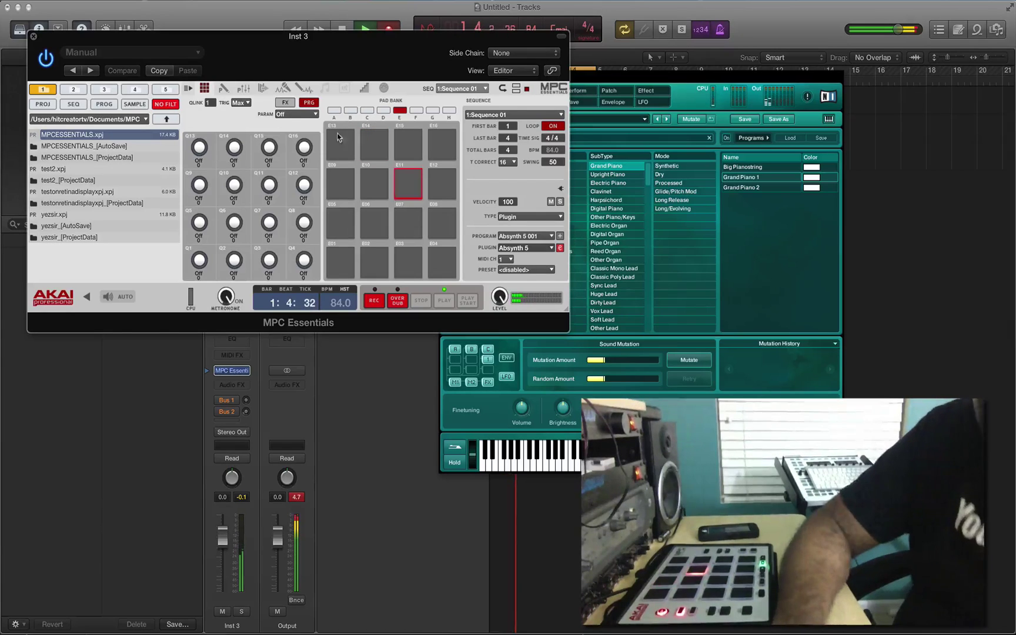
- Move the MPC Essentials and Absynth 5 windows clear of the three tracks and their regions while recording runs
left_click_drag(289, 59, 347, 182)
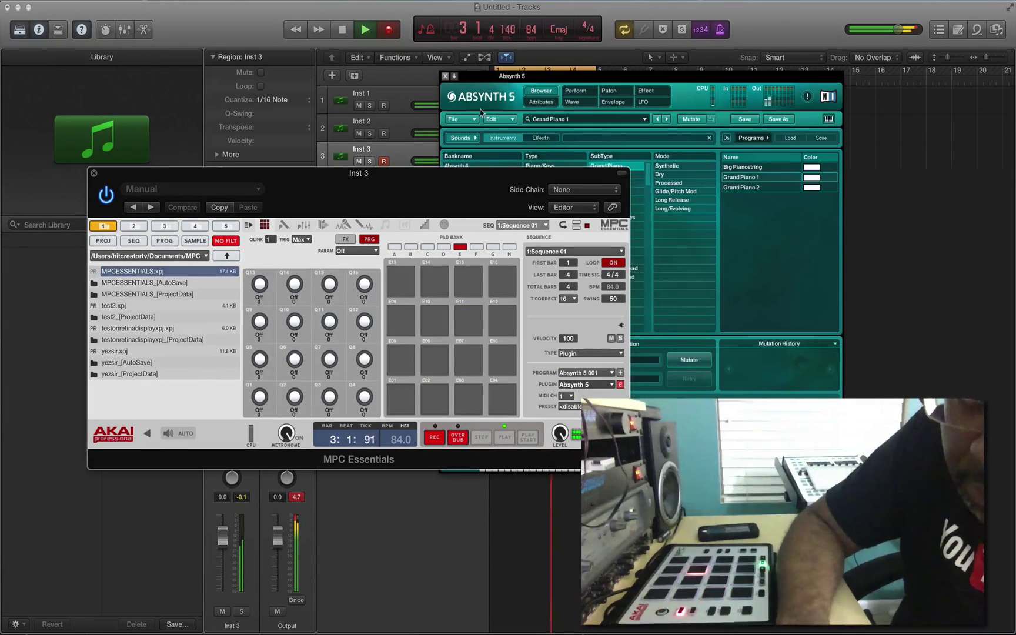
left_click_drag(496, 77, 683, 214)
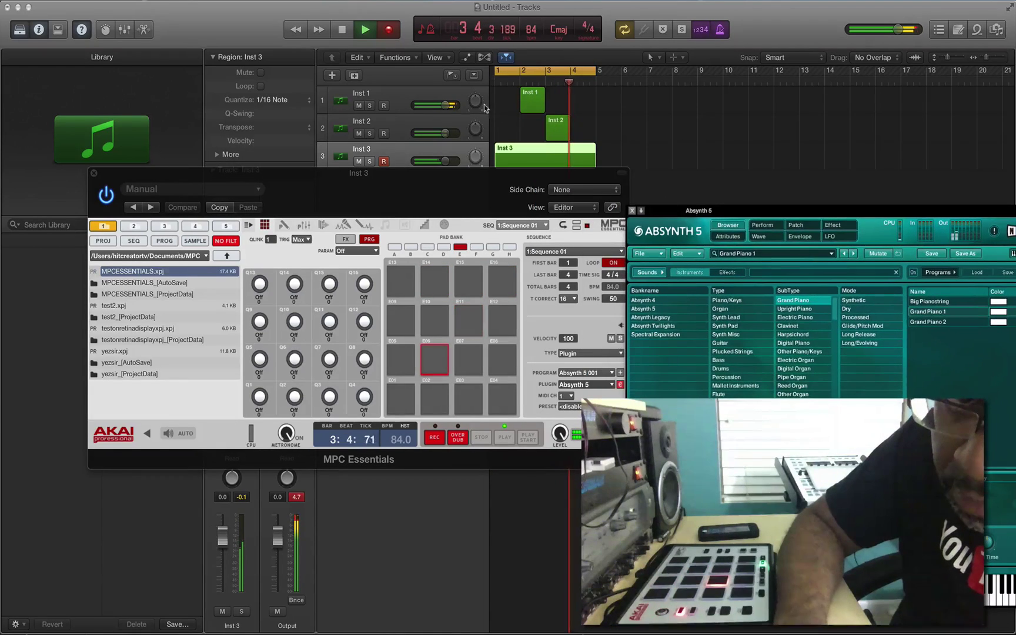
left_click_drag(431, 186, 368, 295)
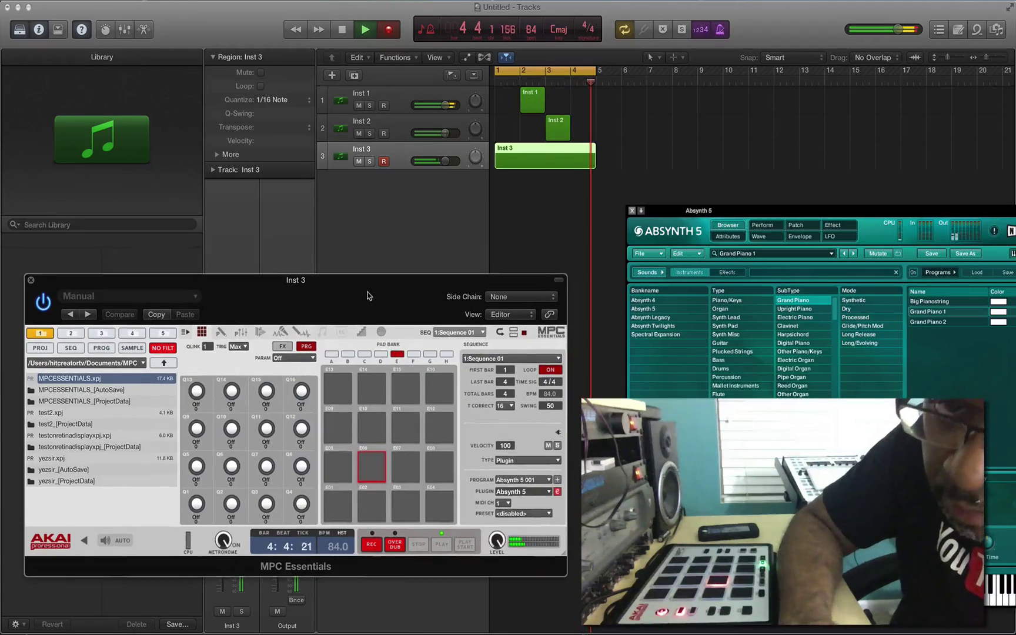
- End the recording while the cycle keeps playing, and stop playback with the playhead back at bar 1
left_click(367, 29)
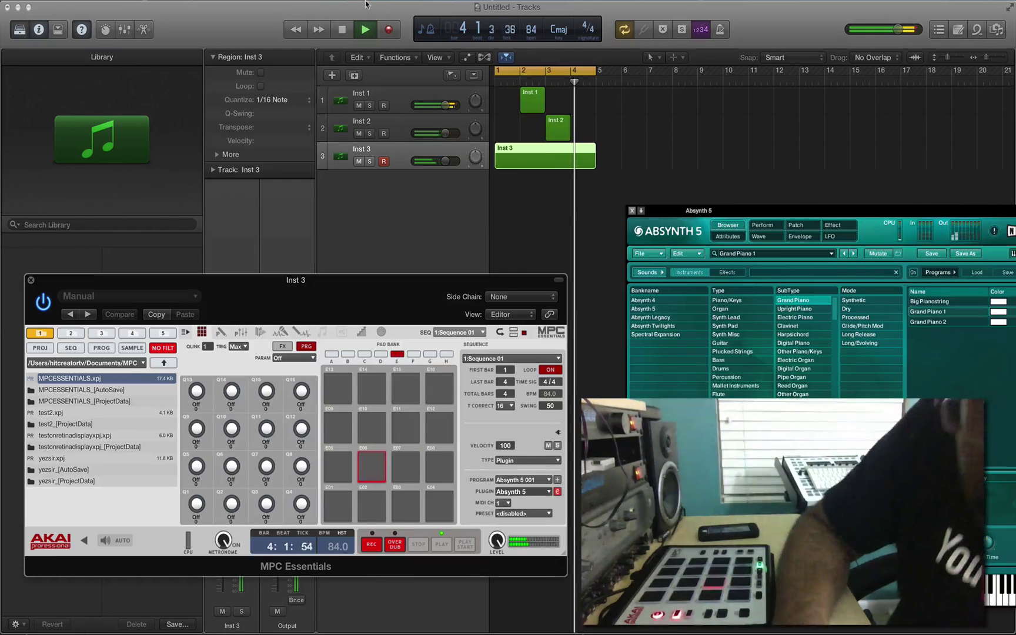
left_click(341, 32)
left_click(342, 31)
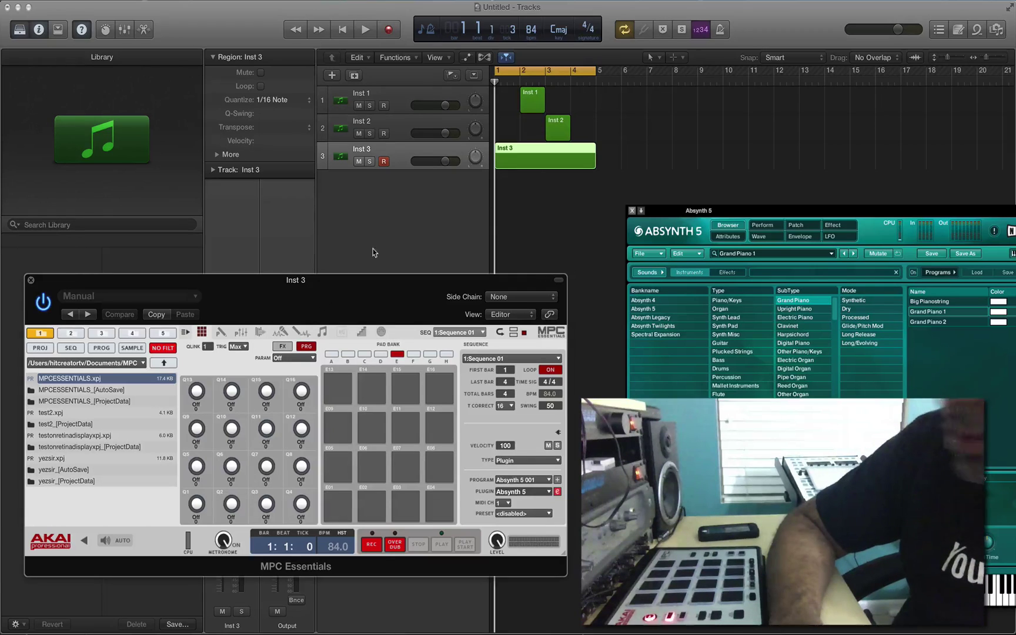
- Rearrange the MPC Essentials and Absynth 5 windows side by side beneath the track headers
left_click_drag(413, 313, 438, 223)
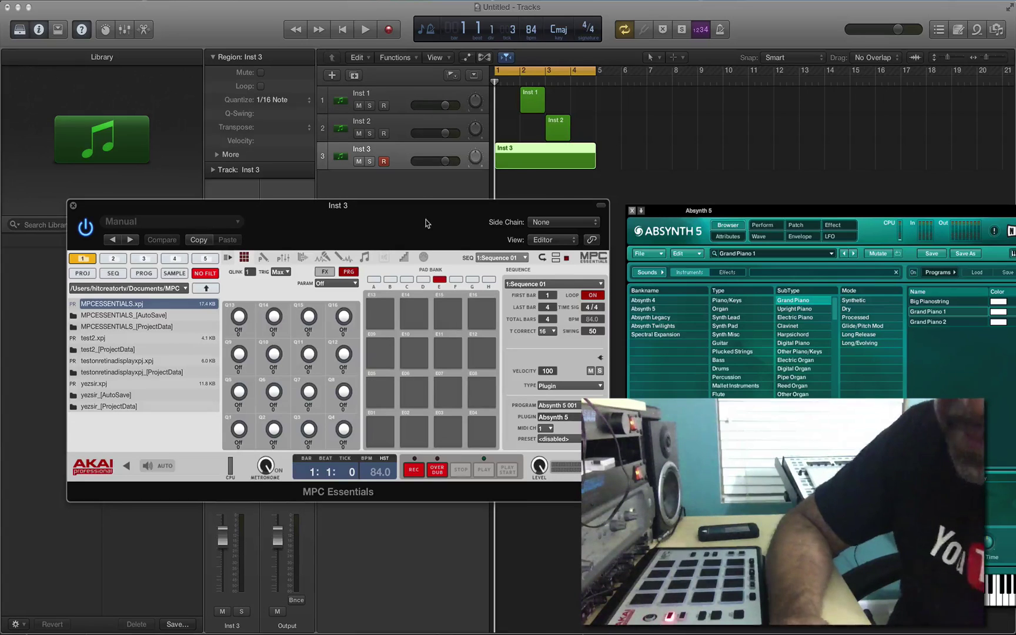
mouse_move(426, 220)
left_mouse_down()
mouse_move(440, 220)
mouse_move(423, 231)
left_mouse_up()
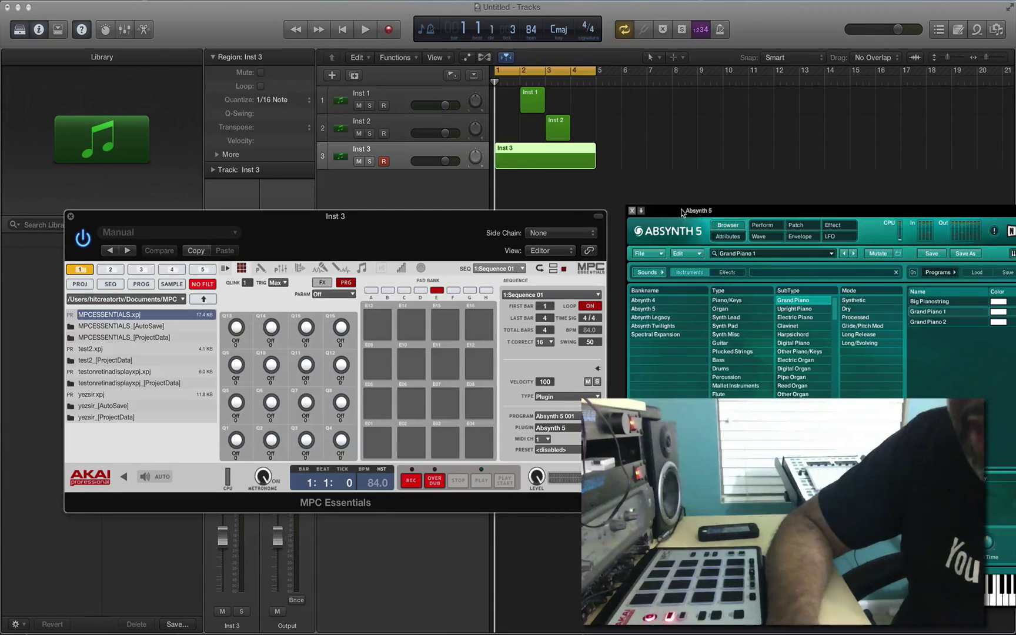
left_click_drag(691, 211, 634, 116)
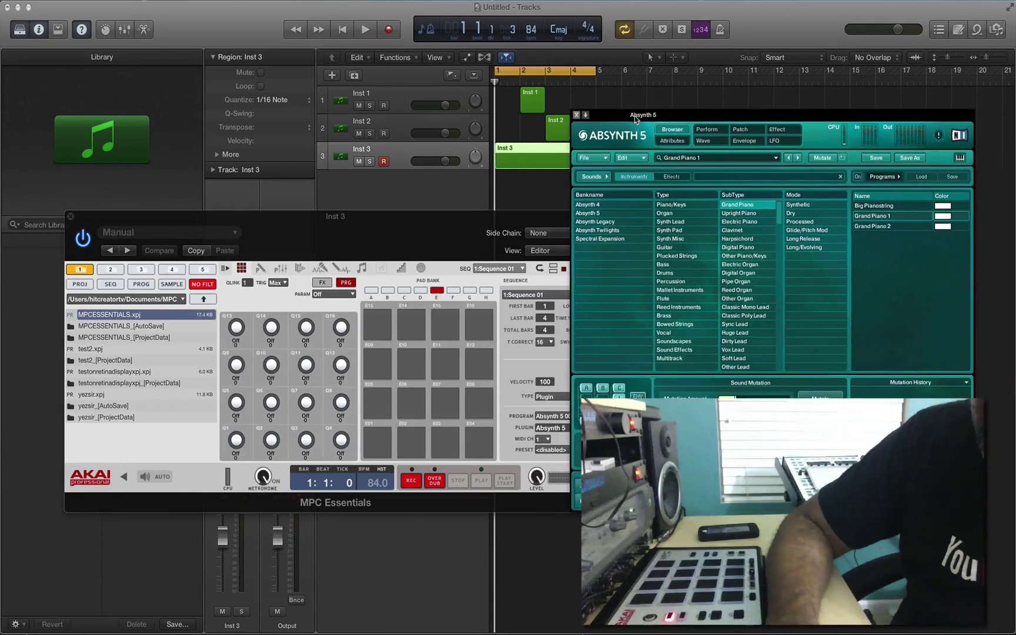
left_click_drag(343, 229, 312, 197)
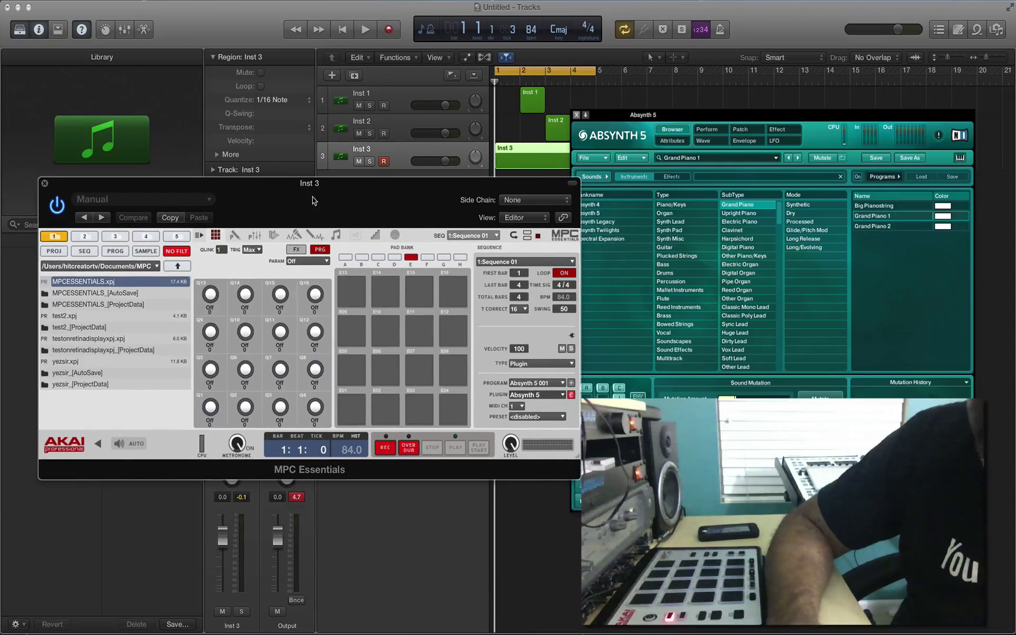